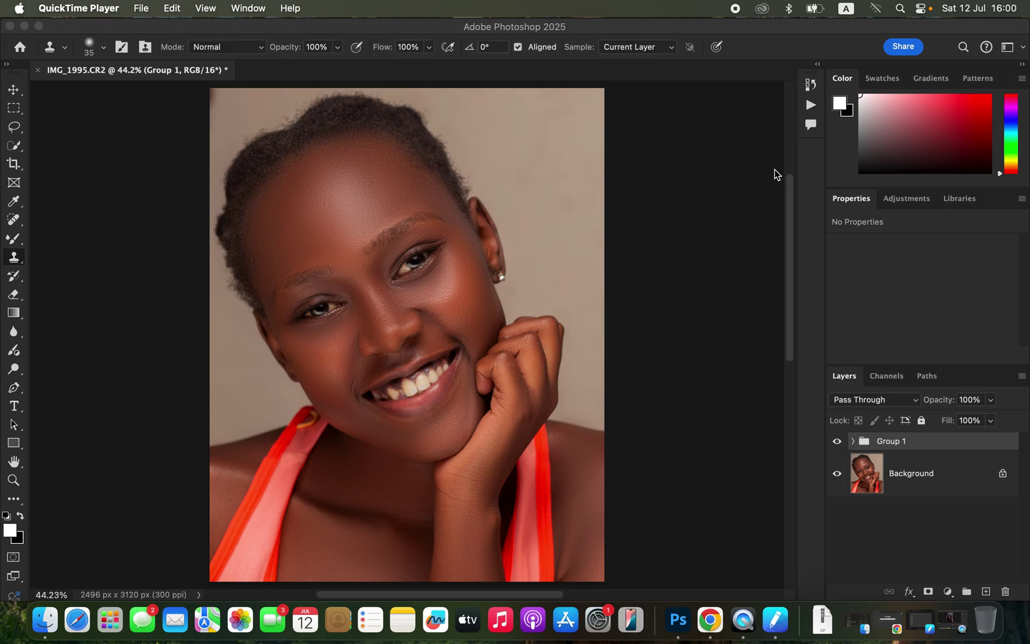
# Step: Toggle Group 1's visibility on and off to compare the retouching before and after
pyautogui.click(578, 24)
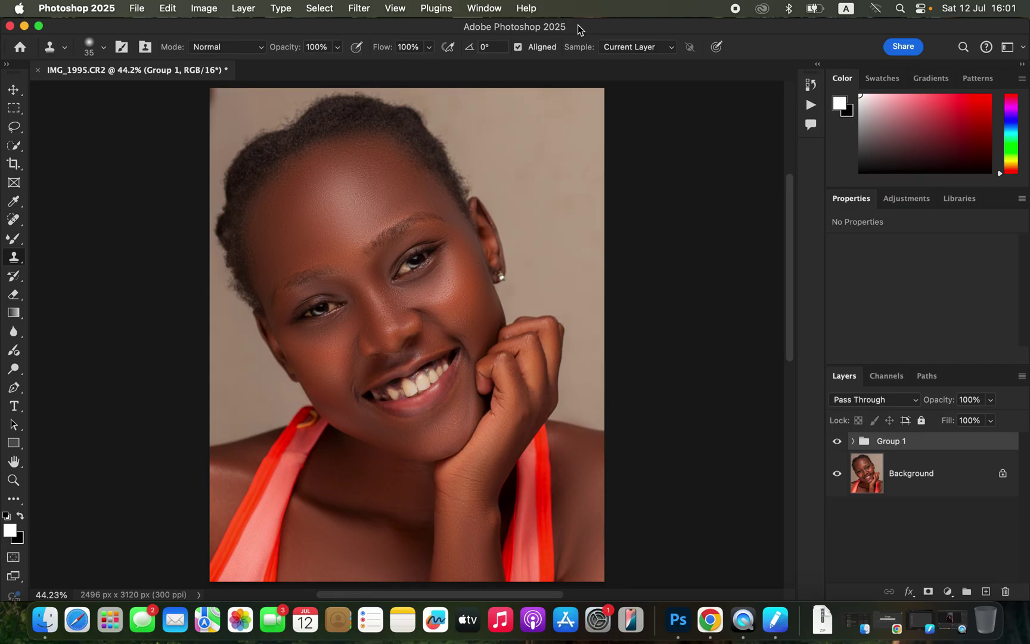
pyautogui.click(837, 443)
pyautogui.click(837, 443)
pyautogui.click(838, 442)
pyautogui.click(837, 443)
pyautogui.click(837, 443)
pyautogui.click(837, 443)
pyautogui.click(837, 443)
# Step: Stamp all visible layers into a new Layer 2 and select the subject
pyautogui.press('super+alt+shift+e')
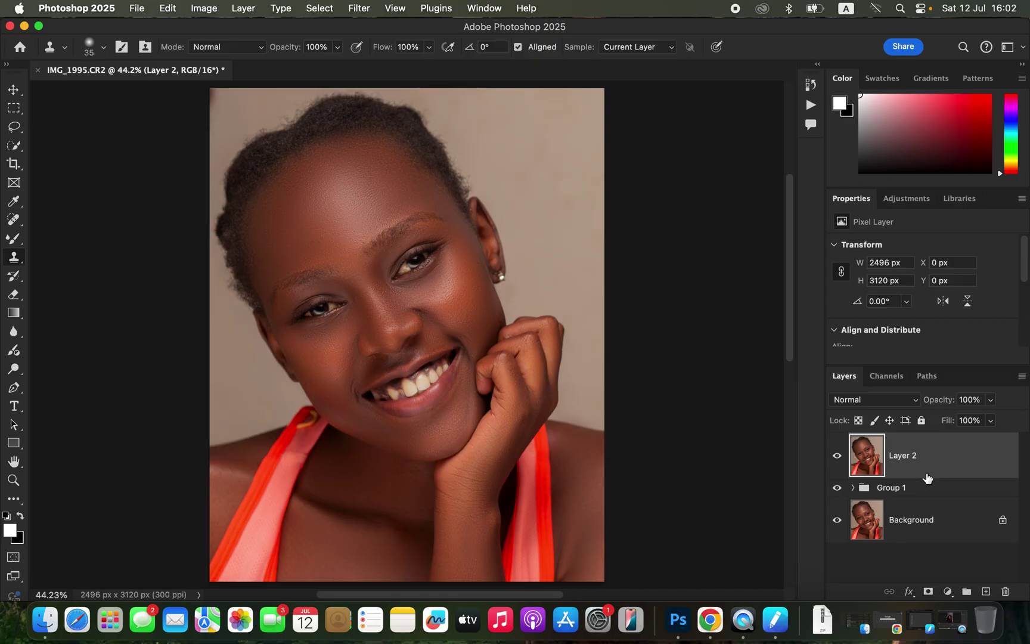
pyautogui.click(321, 9)
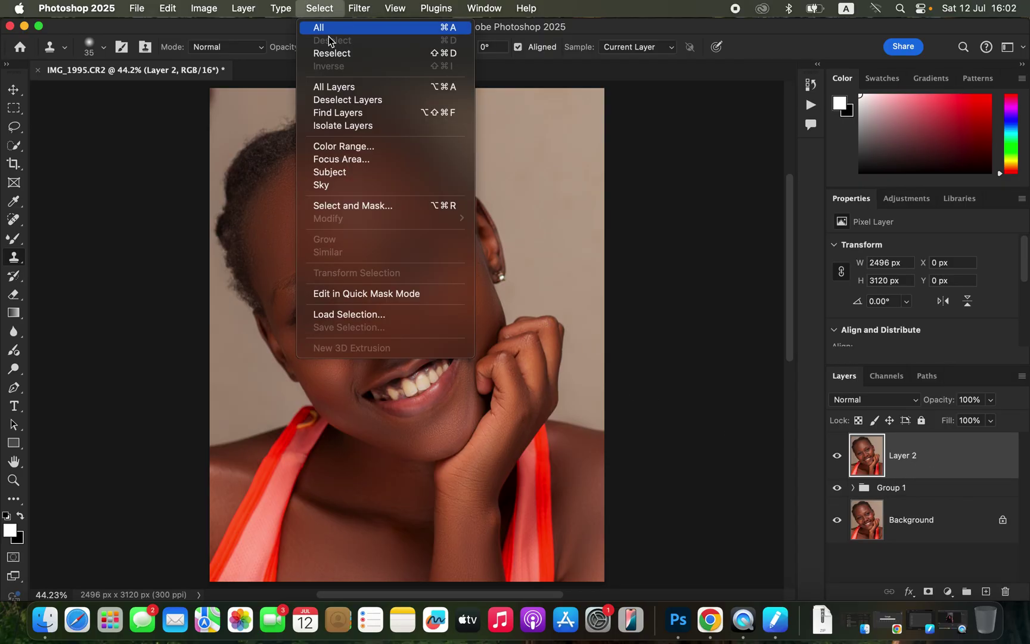
pyautogui.click(355, 173)
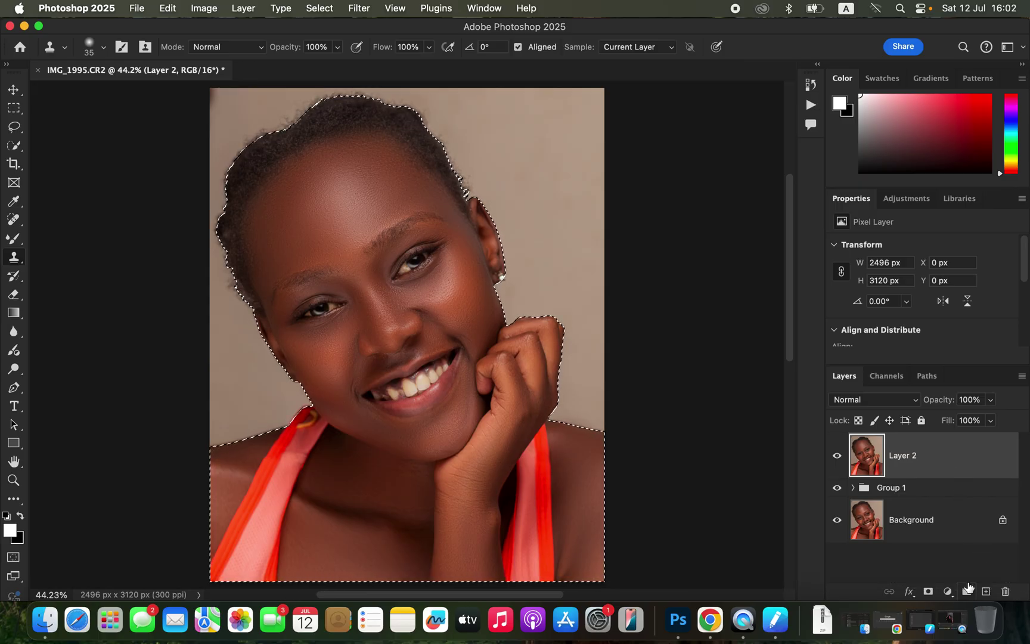
# Step: Add a new empty layer named 'SKIN COLOR' above Layer 2
pyautogui.click(987, 592)
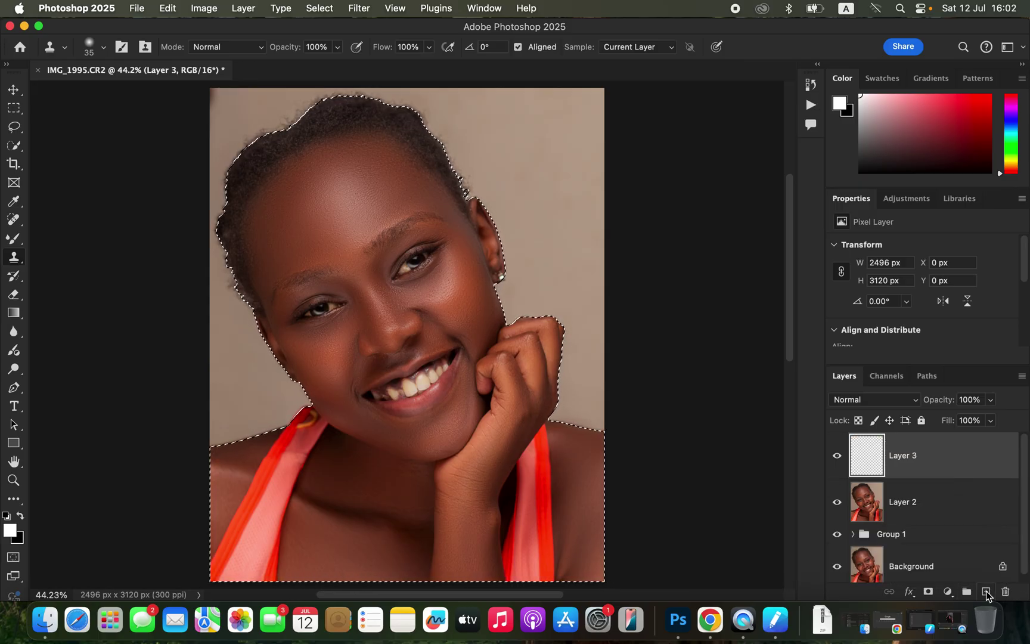
pyautogui.doubleClick(904, 456)
pyautogui.write('SKIN COLOR')
pyautogui.press('Return')
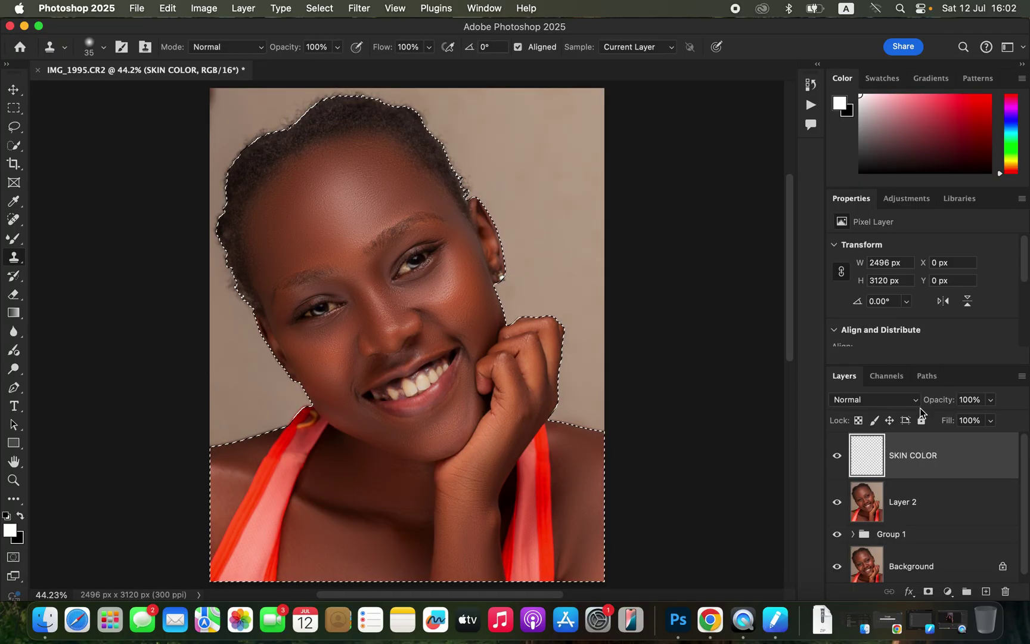
# Step: Set the SKIN COLOR layer's blend mode to Color
pyautogui.click(886, 400)
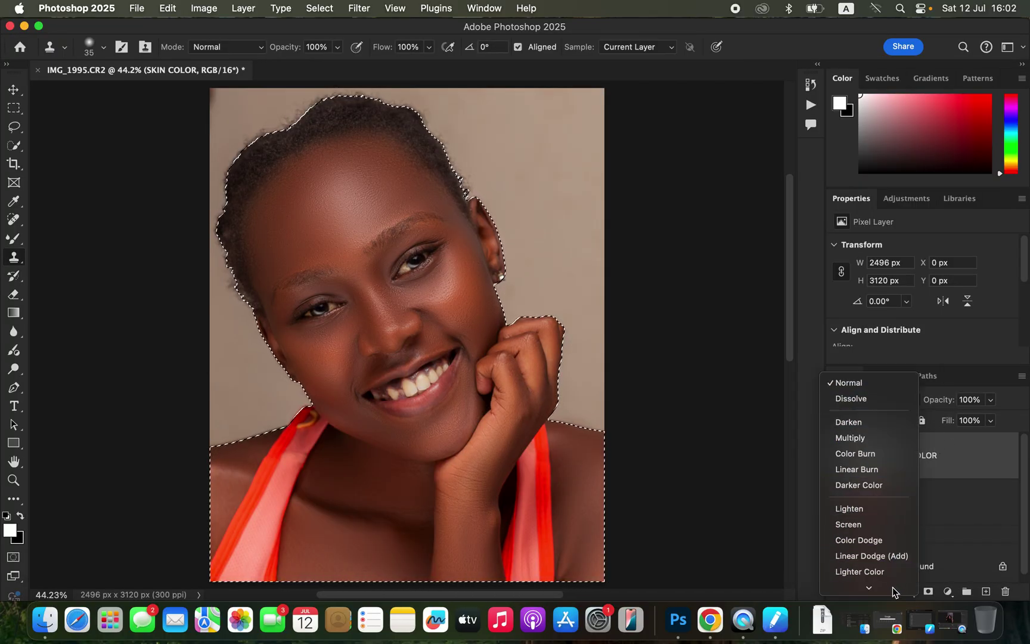
pyautogui.moveTo(893, 590)
pyautogui.click(883, 571)
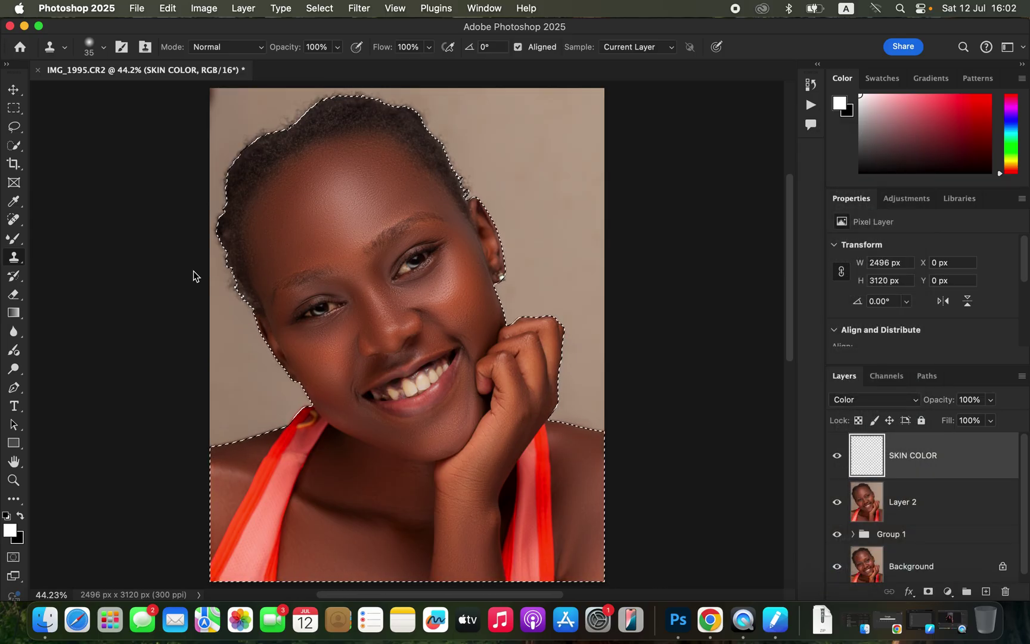
# Step: Switch to the Brush Tool with a 2100 px Soft Round tip at 0% hardness
pyautogui.rightClick(15, 239)
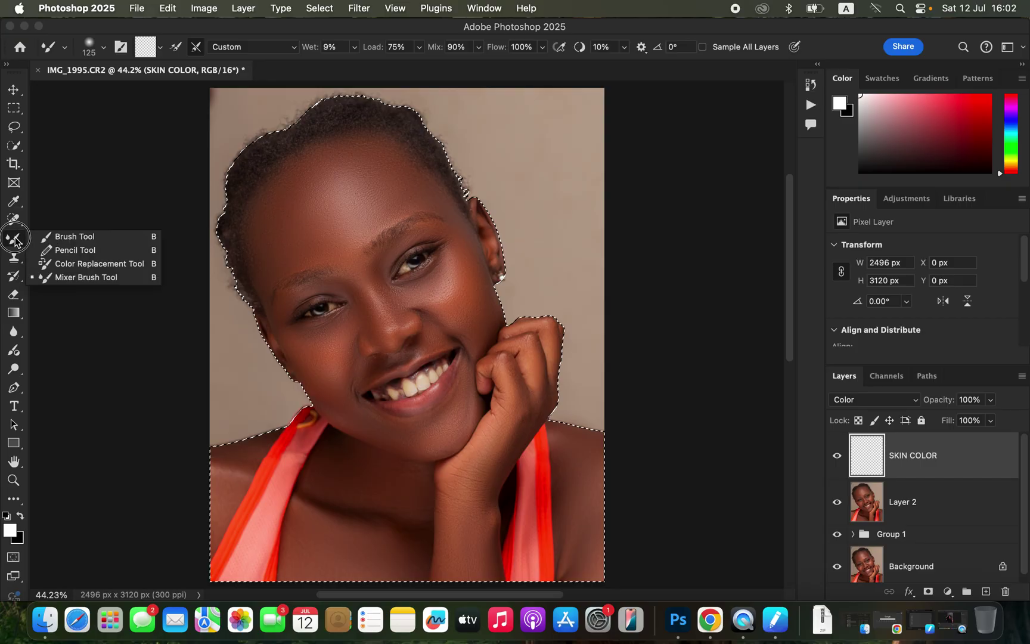
pyautogui.click(57, 236)
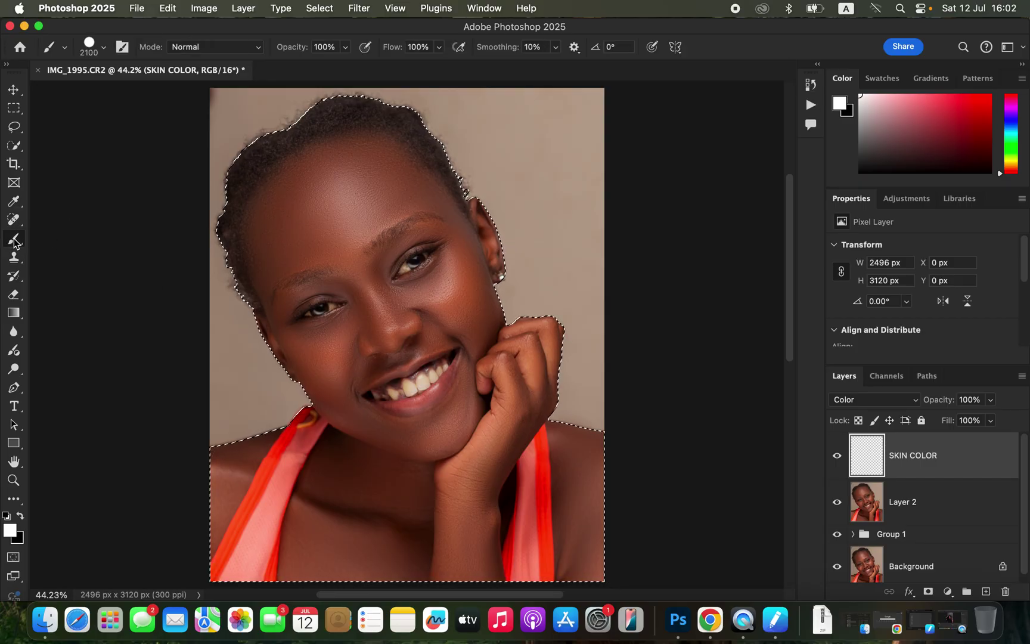
pyautogui.rightClick(15, 239)
pyautogui.click(66, 237)
pyautogui.click(103, 48)
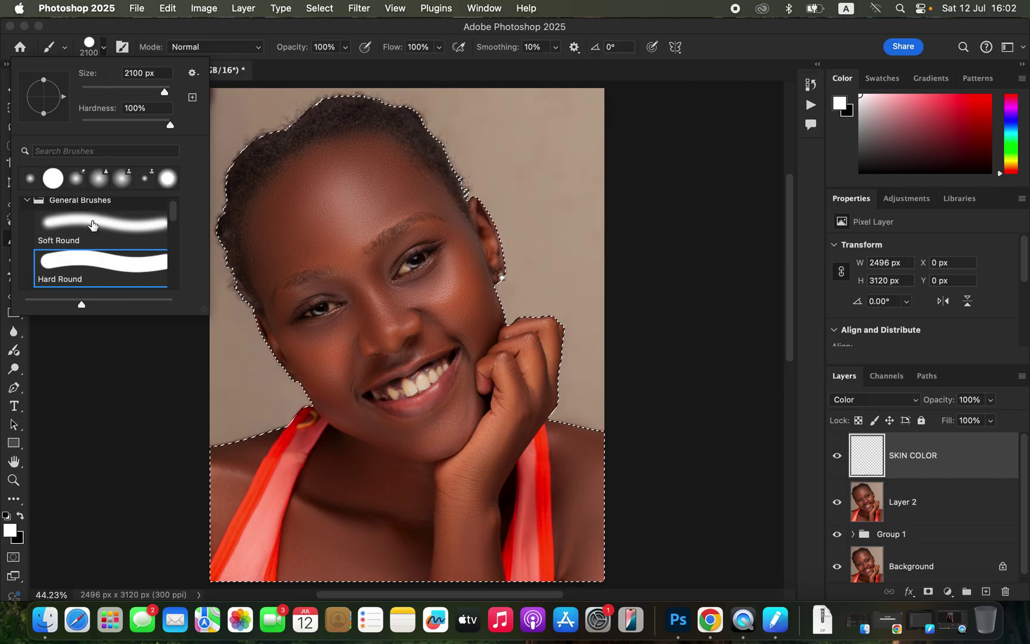
pyautogui.click(87, 226)
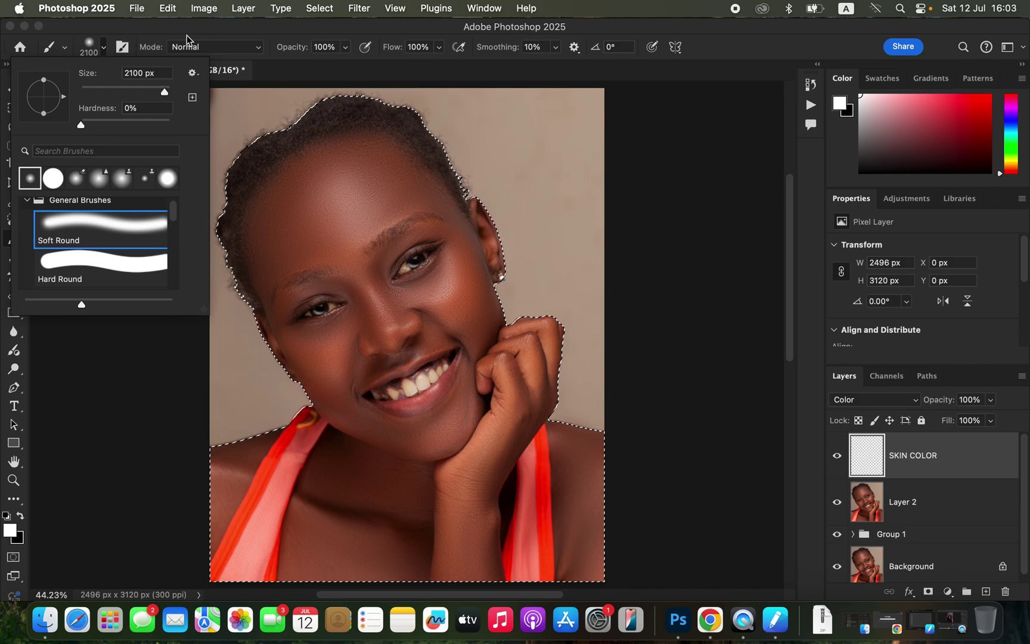
pyautogui.click(189, 52)
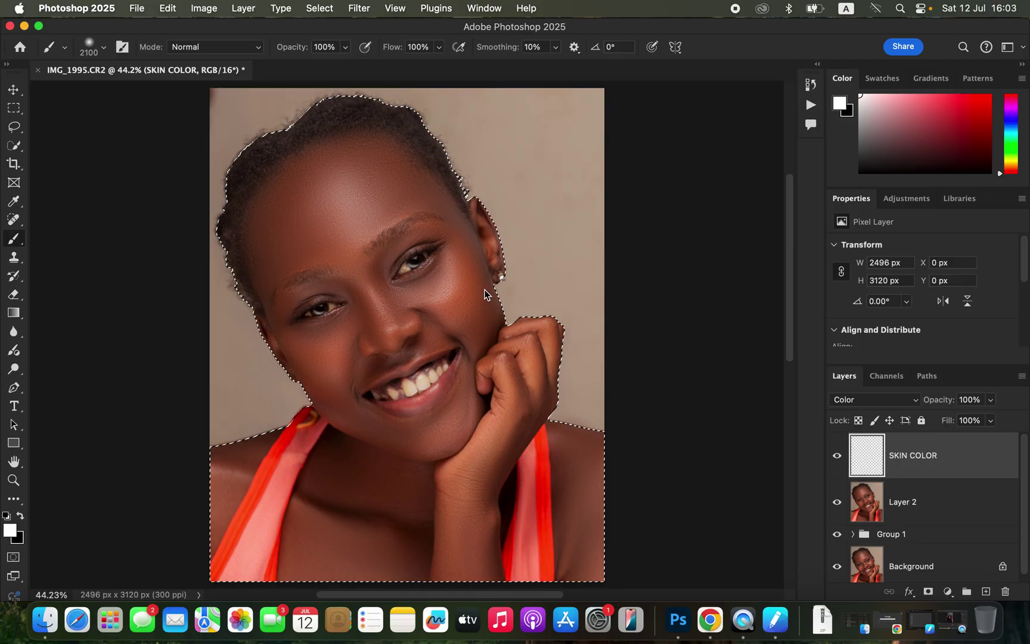
# Step: Shrink the brush to 600 px and sample the cheek's brown skin tone as paint colour
pyautogui.press('[')
pyautogui.press('[')
pyautogui.press('[')
pyautogui.press('[')
pyautogui.press('[')
pyautogui.press('[')
pyautogui.press('[')
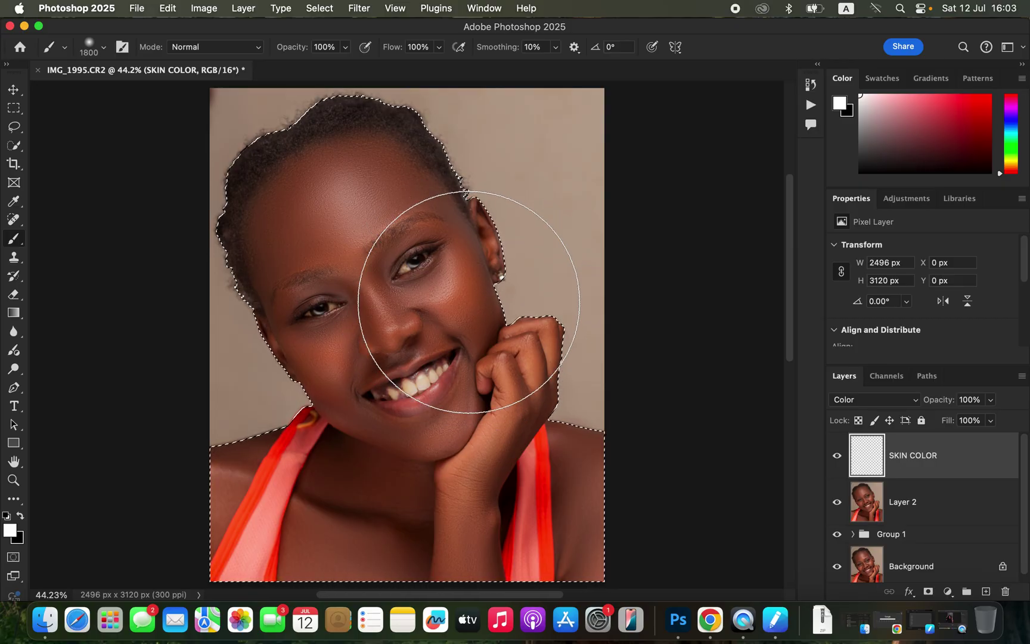
pyautogui.press('[')
pyautogui.press('[')
pyautogui.press('[')
pyautogui.press('[')
pyautogui.press('[')
pyautogui.press('[')
pyautogui.press('[')
pyautogui.press('[')
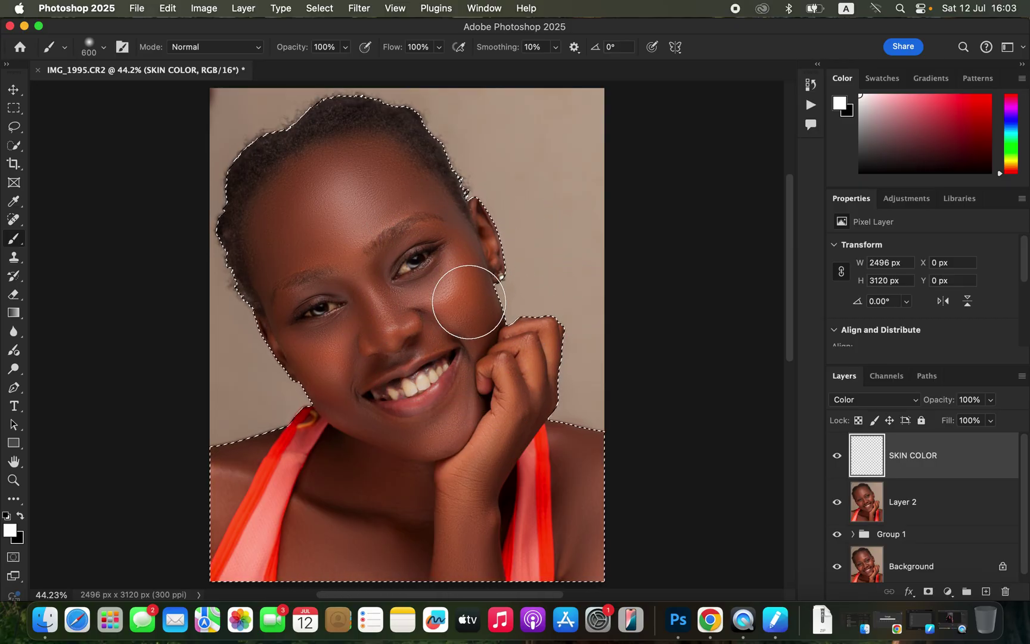
pyautogui.keyDown('alt'); pyautogui.click(470, 289); pyautogui.keyUp('alt')
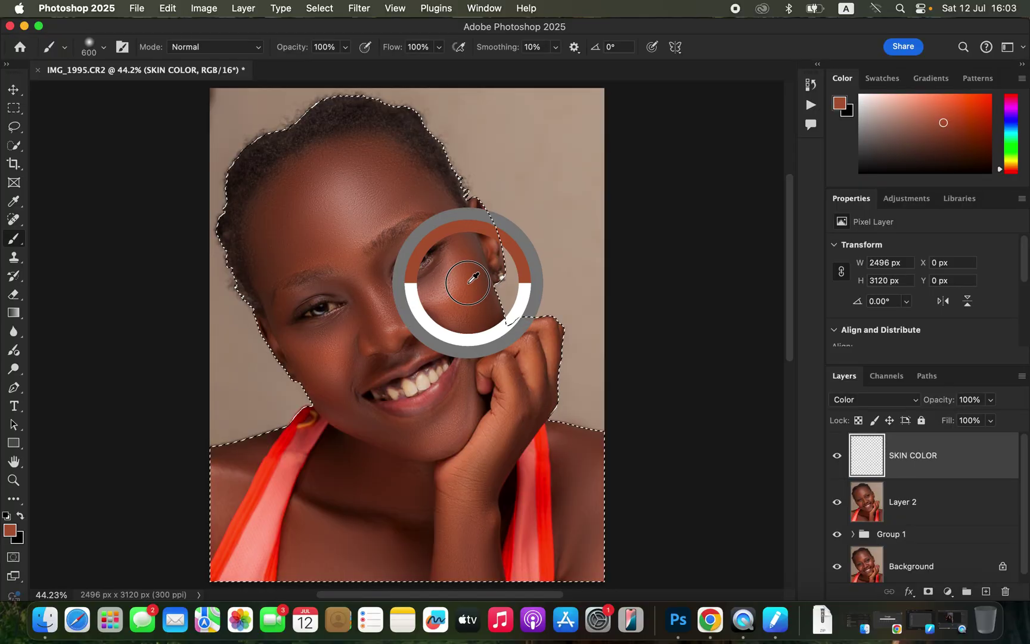
pyautogui.keyDown('alt'); pyautogui.click(472, 289); pyautogui.keyUp('alt')
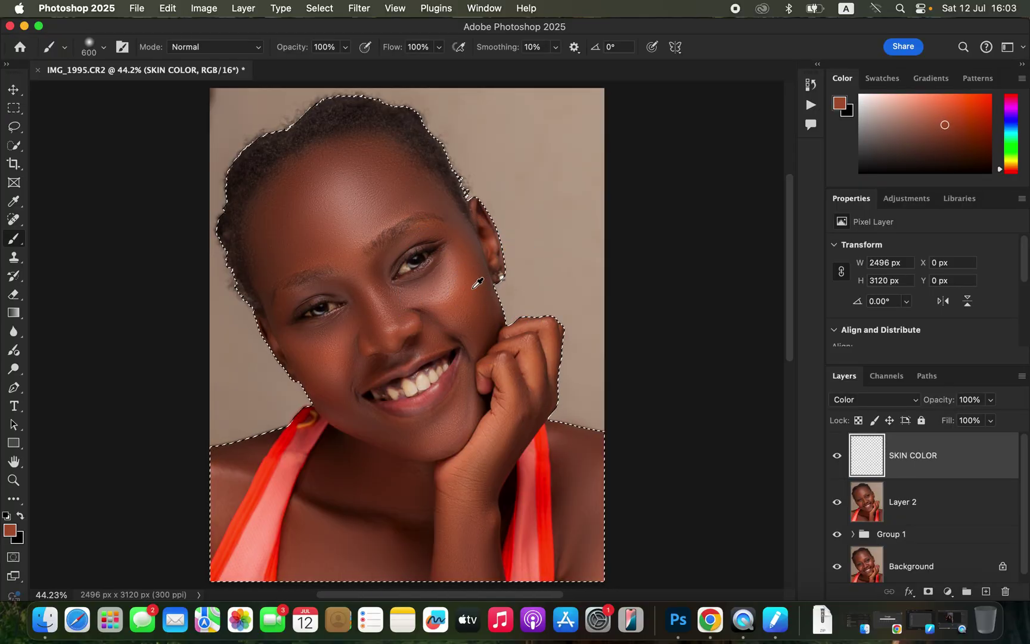
pyautogui.keyDown('alt'); pyautogui.click(476, 288); pyautogui.keyUp('alt')
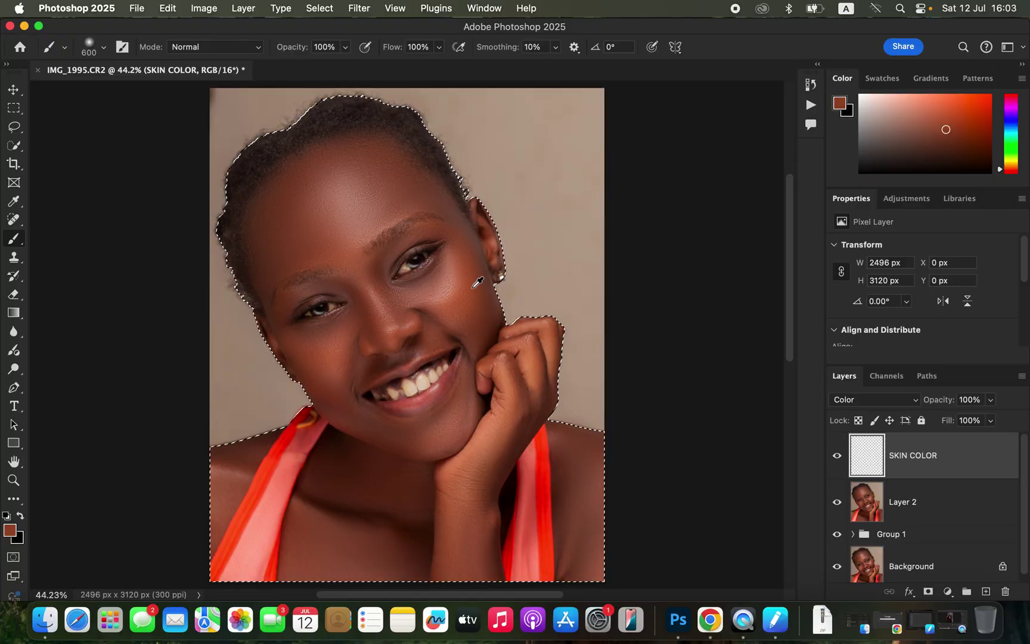
pyautogui.keyDown('alt'); pyautogui.click(477, 283); pyautogui.keyUp('alt')
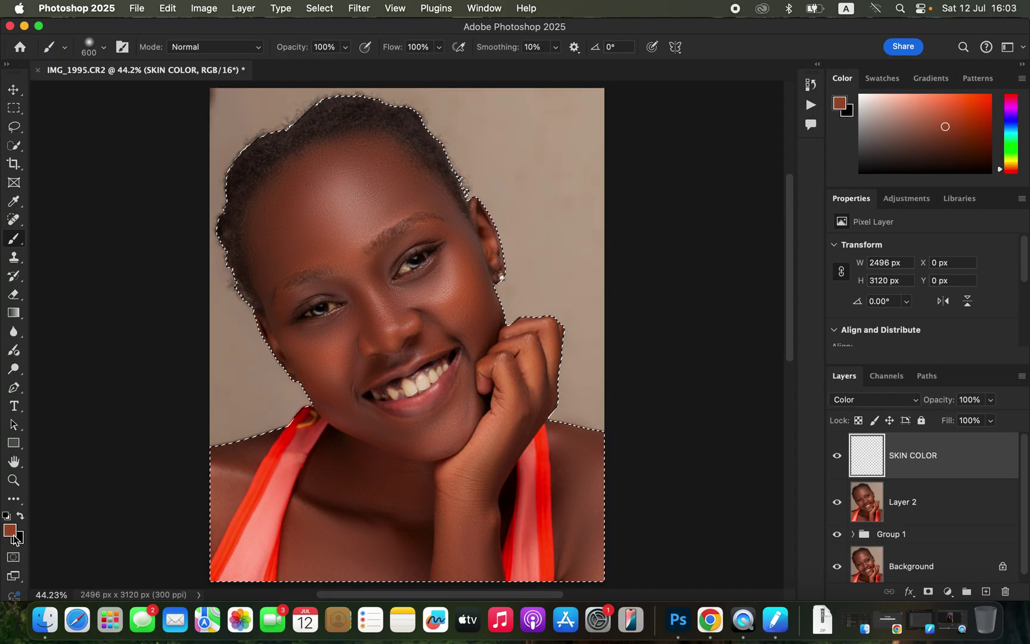
# Step: Paint the skin tone over the forehead, temple, hand, neck and right shoulder with a 300 px brush
pyautogui.moveTo(325, 210)
pyautogui.mouseDown()
pyautogui.moveTo(294, 200)
pyautogui.moveTo(345, 190)
pyautogui.mouseUp()
pyautogui.press('[')
pyautogui.press('[')
pyautogui.press('[')
pyautogui.press('[')
pyautogui.press('[')
pyautogui.press('[')
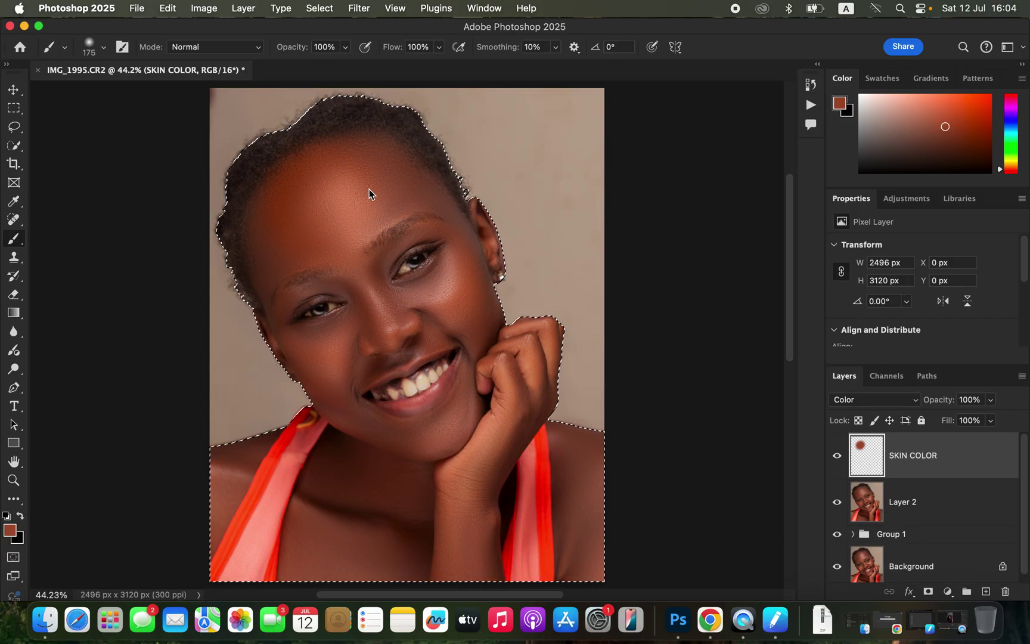
pyautogui.press(']')
pyautogui.press(']')
pyautogui.press(']')
pyautogui.moveTo(362, 177)
pyautogui.mouseDown()
pyautogui.moveTo(291, 217)
pyautogui.moveTo(266, 263)
pyautogui.moveTo(287, 245)
pyautogui.moveTo(324, 244)
pyautogui.moveTo(387, 322)
pyautogui.moveTo(414, 319)
pyautogui.moveTo(322, 350)
pyautogui.moveTo(324, 374)
pyautogui.moveTo(363, 420)
pyautogui.moveTo(450, 425)
pyautogui.moveTo(454, 435)
pyautogui.moveTo(325, 472)
pyautogui.moveTo(314, 563)
pyautogui.moveTo(394, 537)
pyautogui.moveTo(328, 517)
pyautogui.moveTo(311, 525)
pyautogui.moveTo(320, 547)
pyautogui.moveTo(446, 548)
pyautogui.moveTo(475, 420)
pyautogui.moveTo(459, 564)
pyautogui.moveTo(468, 558)
pyautogui.moveTo(499, 420)
pyautogui.moveTo(473, 417)
pyautogui.moveTo(510, 368)
pyautogui.moveTo(532, 382)
pyautogui.moveTo(539, 367)
pyautogui.moveTo(511, 371)
pyautogui.mouseUp()
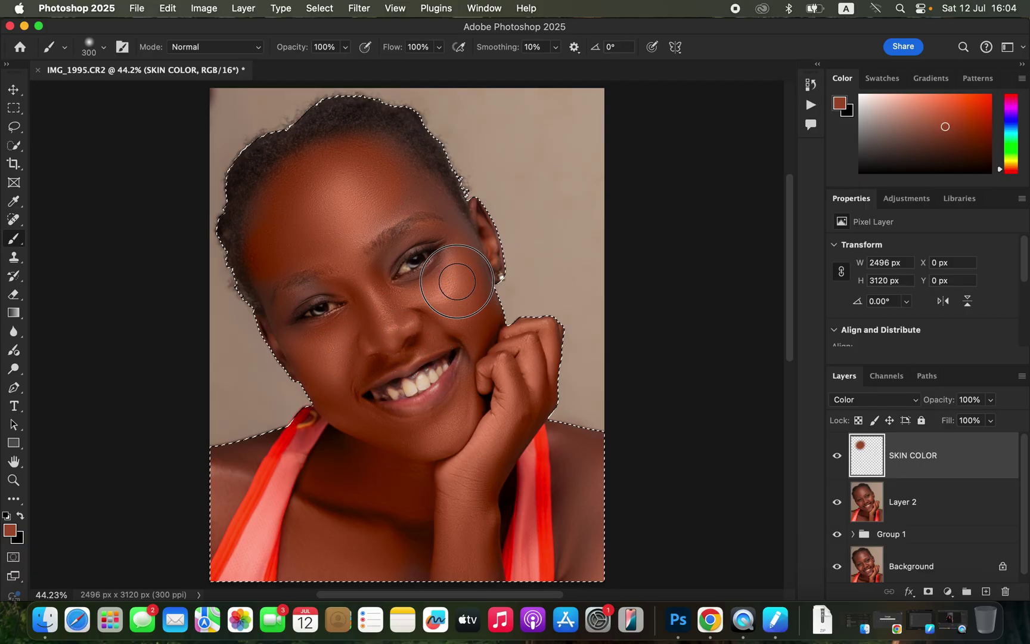
pyautogui.moveTo(504, 359)
pyautogui.mouseDown()
pyautogui.moveTo(524, 372)
pyautogui.moveTo(525, 403)
pyautogui.moveTo(492, 461)
pyautogui.moveTo(470, 560)
pyautogui.moveTo(401, 556)
pyautogui.moveTo(427, 532)
pyautogui.moveTo(359, 497)
pyautogui.moveTo(340, 533)
pyautogui.mouseUp()
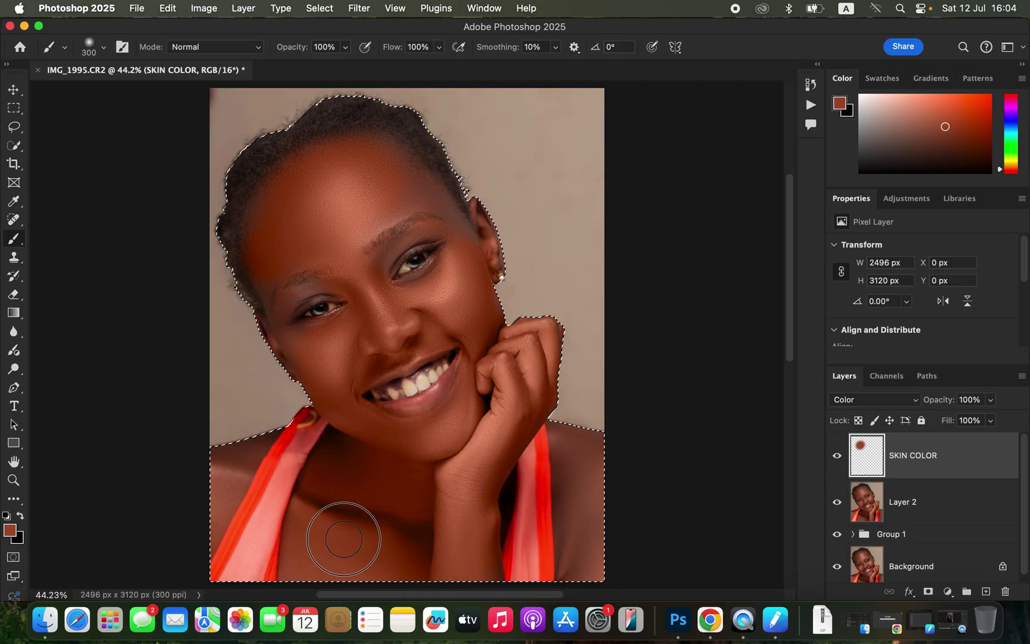
pyautogui.moveTo(591, 478)
pyautogui.mouseDown()
pyautogui.moveTo(567, 445)
pyautogui.moveTo(579, 467)
pyautogui.moveTo(577, 548)
pyautogui.moveTo(593, 480)
pyautogui.moveTo(582, 445)
pyautogui.moveTo(590, 449)
pyautogui.moveTo(537, 357)
pyautogui.mouseUp()
# Step: With a 125–80 px brush, touch up the lower-left shoulder, brows, temple and left cheek edge
pyautogui.press('[')
pyautogui.press('[')
pyautogui.press('[')
pyautogui.press('[')
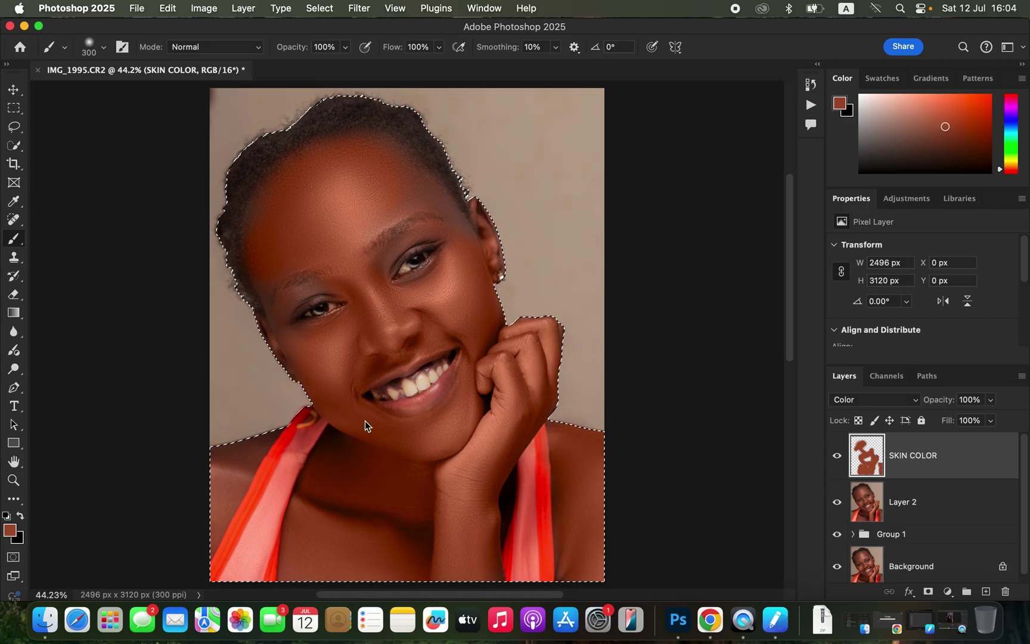
pyautogui.press('[')
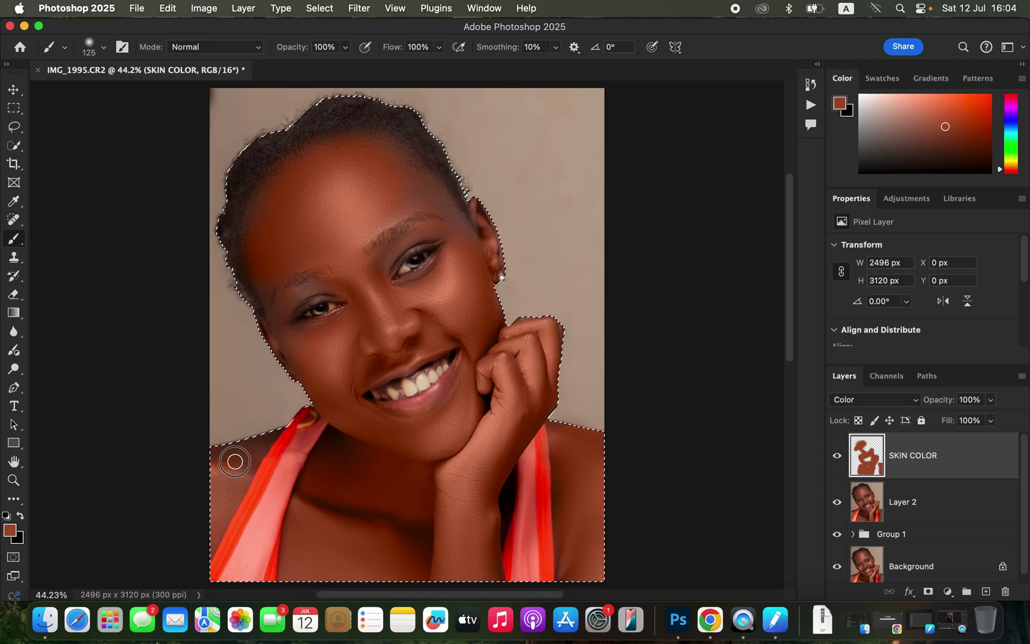
pyautogui.moveTo(218, 523)
pyautogui.mouseDown()
pyautogui.moveTo(259, 446)
pyautogui.moveTo(202, 469)
pyautogui.moveTo(221, 454)
pyautogui.moveTo(250, 456)
pyautogui.moveTo(281, 426)
pyautogui.moveTo(209, 468)
pyautogui.moveTo(210, 495)
pyautogui.mouseUp()
pyautogui.moveTo(262, 216)
pyautogui.mouseDown()
pyautogui.moveTo(266, 272)
pyautogui.moveTo(324, 255)
pyautogui.moveTo(351, 266)
pyautogui.moveTo(284, 304)
pyautogui.moveTo(285, 329)
pyautogui.moveTo(289, 309)
pyautogui.moveTo(344, 282)
pyautogui.moveTo(307, 297)
pyautogui.moveTo(355, 285)
pyautogui.moveTo(381, 294)
pyautogui.moveTo(397, 247)
pyautogui.moveTo(446, 233)
pyautogui.moveTo(380, 260)
pyautogui.moveTo(433, 237)
pyautogui.mouseUp()
pyautogui.moveTo(376, 264)
pyautogui.mouseDown()
pyautogui.moveTo(449, 230)
pyautogui.moveTo(425, 233)
pyautogui.moveTo(472, 240)
pyautogui.moveTo(454, 218)
pyautogui.moveTo(462, 239)
pyautogui.moveTo(451, 264)
pyautogui.moveTo(391, 290)
pyautogui.moveTo(449, 292)
pyautogui.moveTo(314, 351)
pyautogui.moveTo(288, 335)
pyautogui.moveTo(330, 332)
pyautogui.moveTo(282, 315)
pyautogui.moveTo(297, 359)
pyautogui.mouseUp()
pyautogui.press('[')
pyautogui.press('[')
pyautogui.press('[')
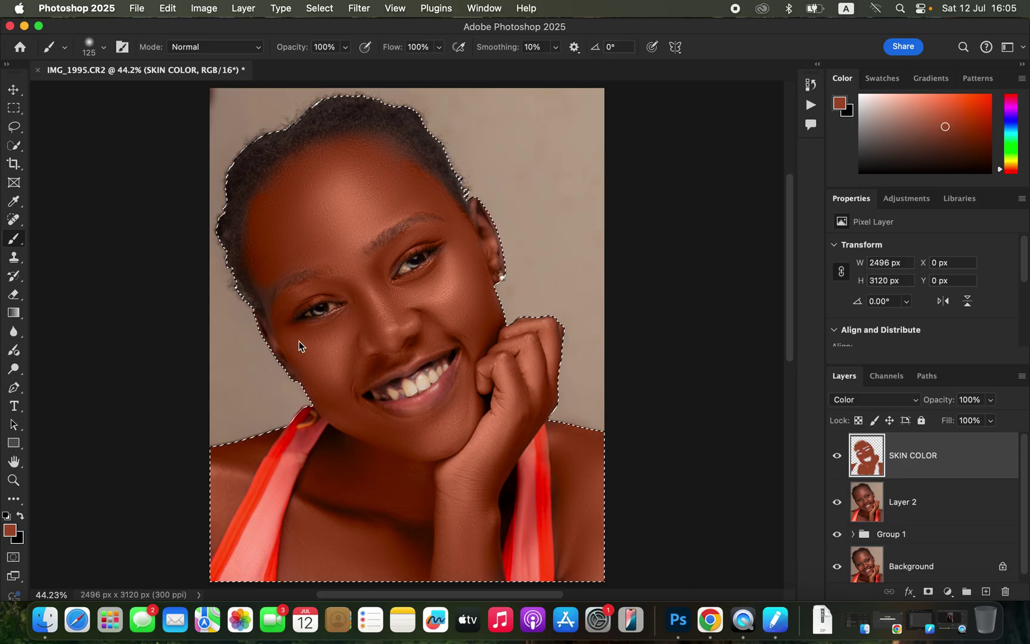
pyautogui.moveTo(291, 370); pyautogui.dragTo(304, 375)
# Step: Zoom in to 66.7% on the face and narrow the brush to 45 px
pyautogui.press('super+equal')
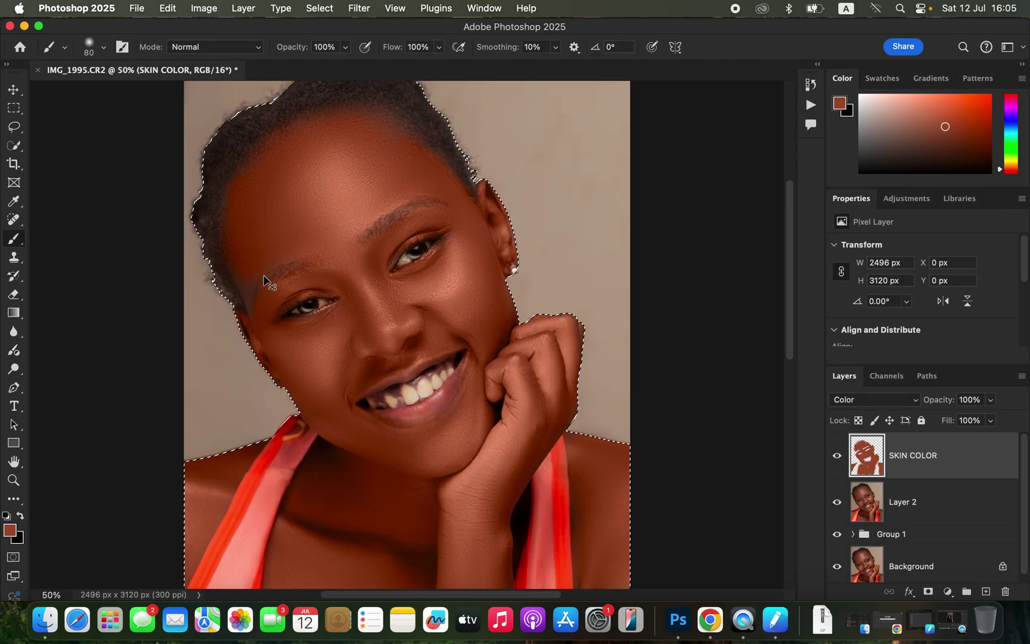
pyautogui.press('super+equal')
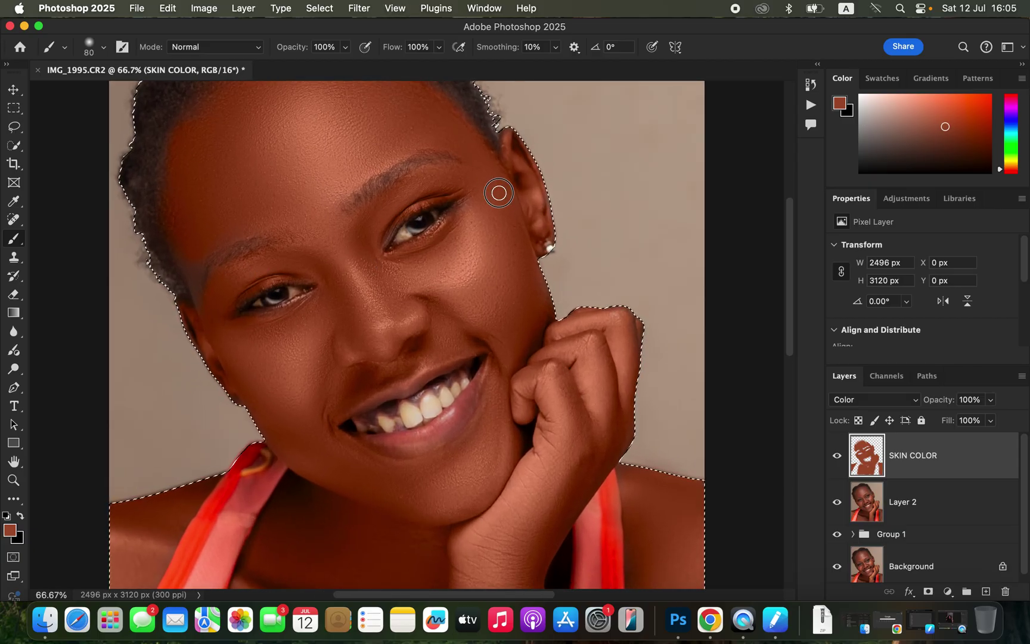
pyautogui.press('[')
pyautogui.press('[')
pyautogui.press('[')
pyautogui.press('[')
# Step: Switch to the Eraser and set its size to 80 px
pyautogui.click(16, 297)
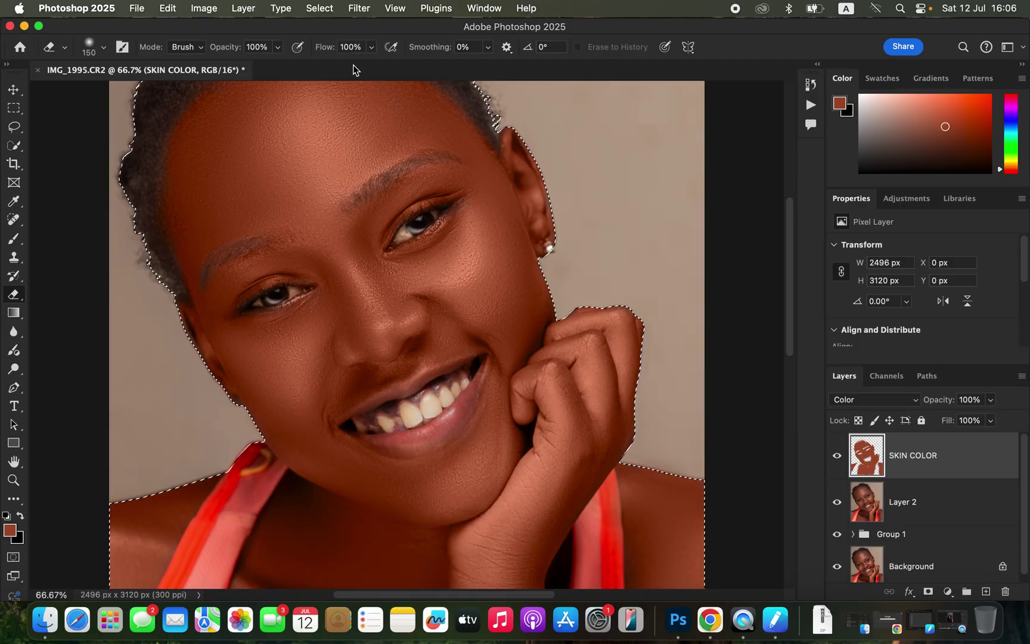
pyautogui.press('[')
pyautogui.press('[')
pyautogui.press('[')
pyautogui.press('[')
pyautogui.press('[')
pyautogui.press('[')
pyautogui.press('[')
pyautogui.press('[')
pyautogui.press('[')
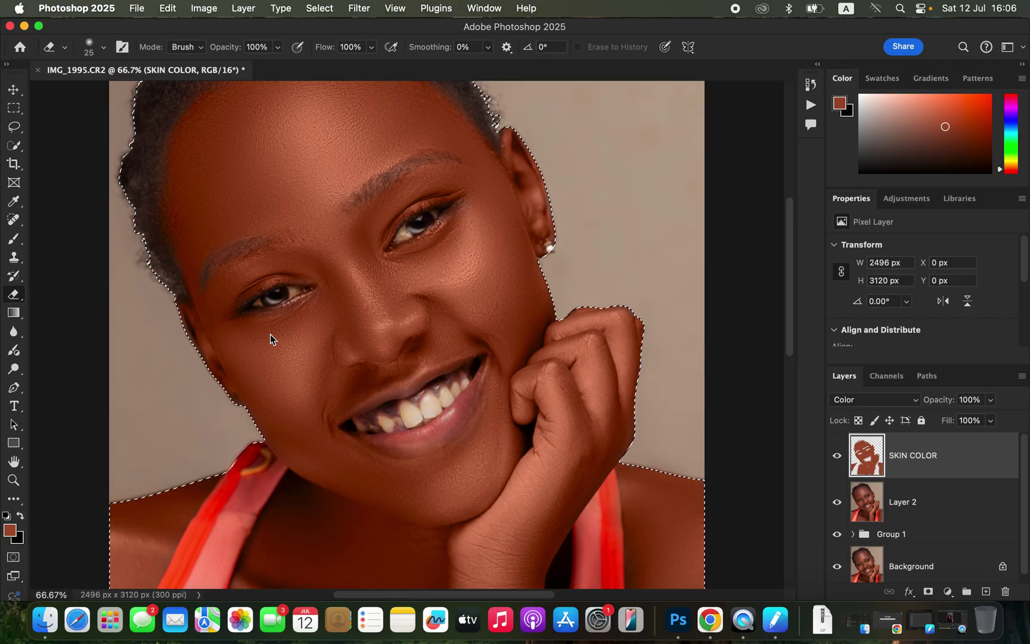
pyautogui.press(']')
pyautogui.press(']')
pyautogui.press(']')
pyautogui.press(']')
pyautogui.press(']')
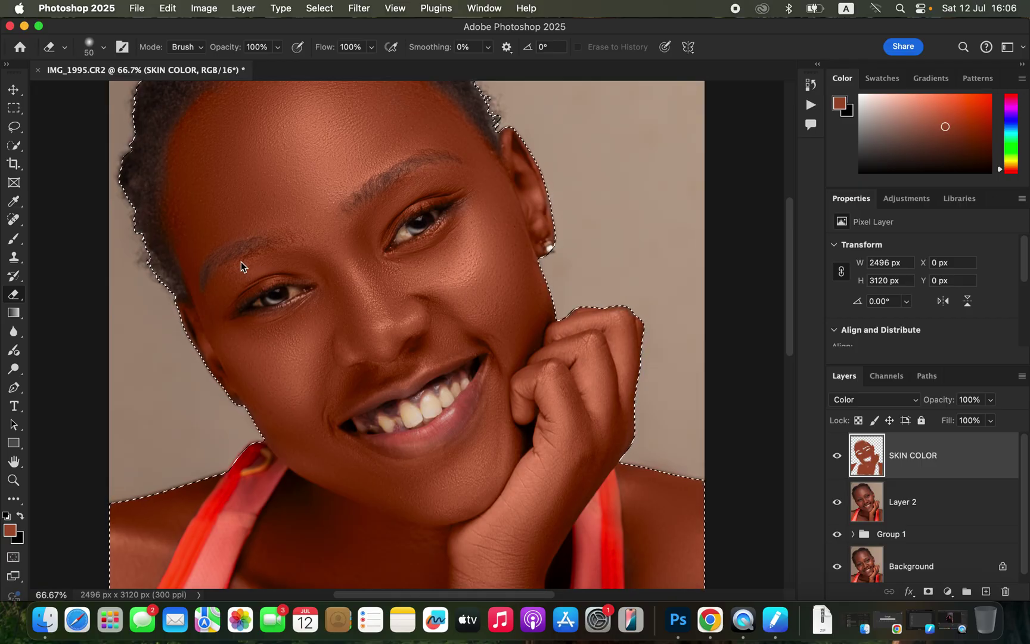
pyautogui.press(']')
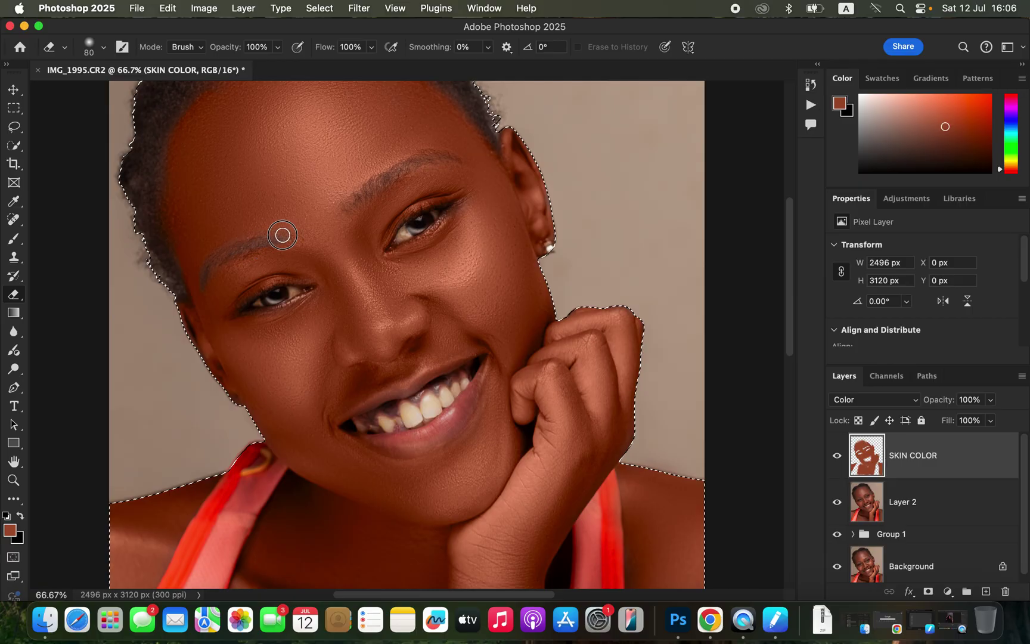
# Step: Erase the skin tint from the eyebrows, the lips and teeth, and the red strap
pyautogui.moveTo(268, 243)
pyautogui.mouseDown()
pyautogui.moveTo(237, 253)
pyautogui.moveTo(290, 240)
pyautogui.moveTo(239, 246)
pyautogui.moveTo(211, 264)
pyautogui.mouseUp()
pyautogui.moveTo(376, 184)
pyautogui.mouseDown()
pyautogui.moveTo(360, 201)
pyautogui.moveTo(420, 159)
pyautogui.moveTo(450, 156)
pyautogui.moveTo(415, 156)
pyautogui.moveTo(458, 157)
pyautogui.mouseUp()
pyautogui.moveTo(405, 446)
pyautogui.mouseDown()
pyautogui.moveTo(368, 434)
pyautogui.moveTo(368, 416)
pyautogui.moveTo(430, 380)
pyautogui.moveTo(478, 368)
pyautogui.moveTo(414, 444)
pyautogui.moveTo(462, 403)
pyautogui.mouseUp()
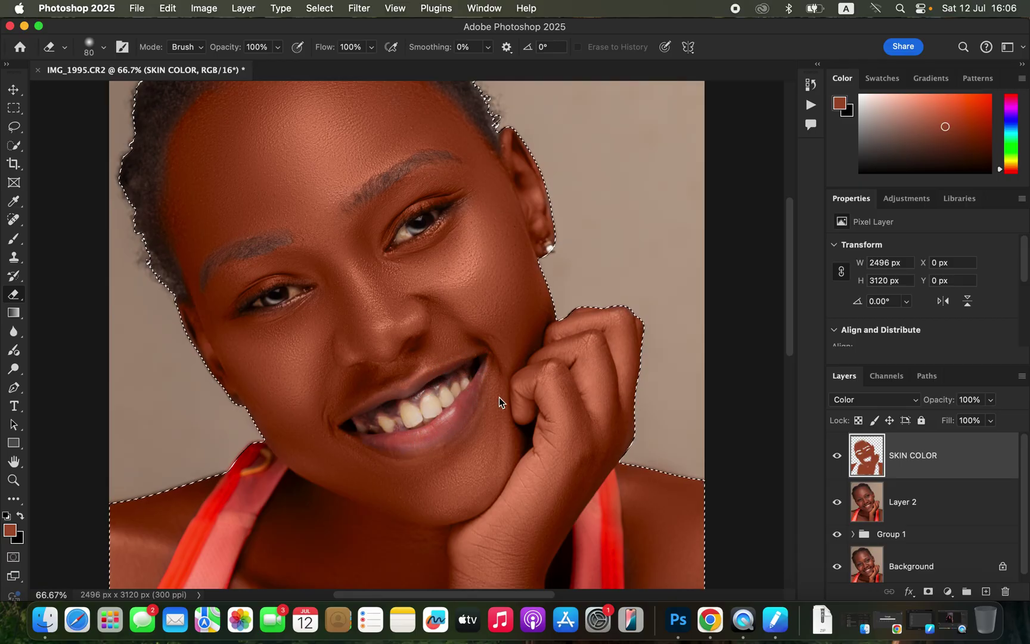
pyautogui.moveTo(614, 489)
pyautogui.mouseDown()
pyautogui.moveTo(616, 533)
pyautogui.moveTo(613, 491)
pyautogui.mouseUp()
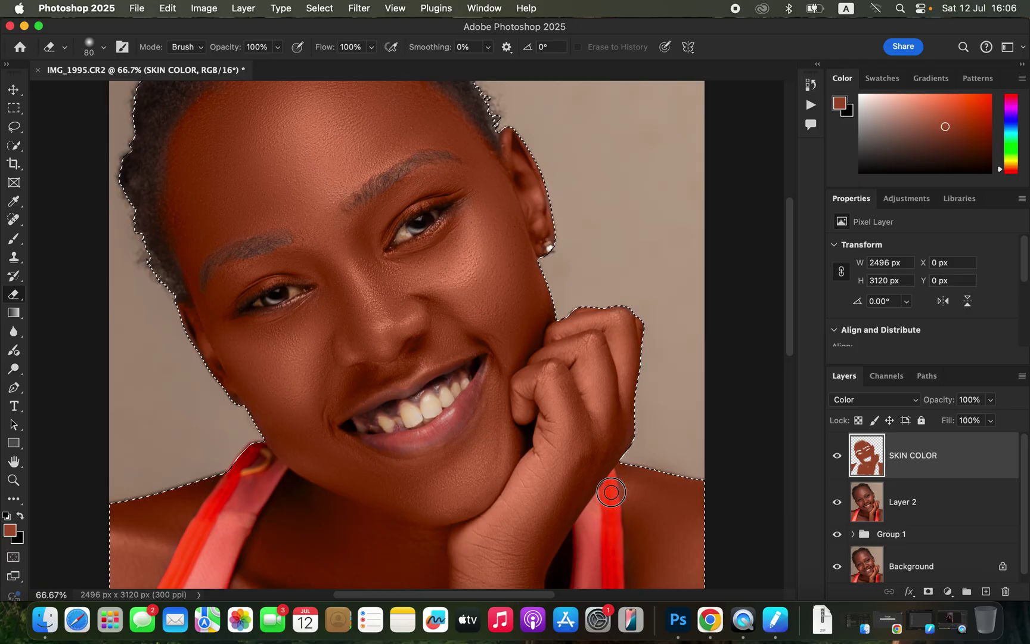
# Step: Zoom out, lower the SKIN COLOR layer's opacity to 64%, and deselect the subject
pyautogui.press('super+minus')
pyautogui.press('super+minus')
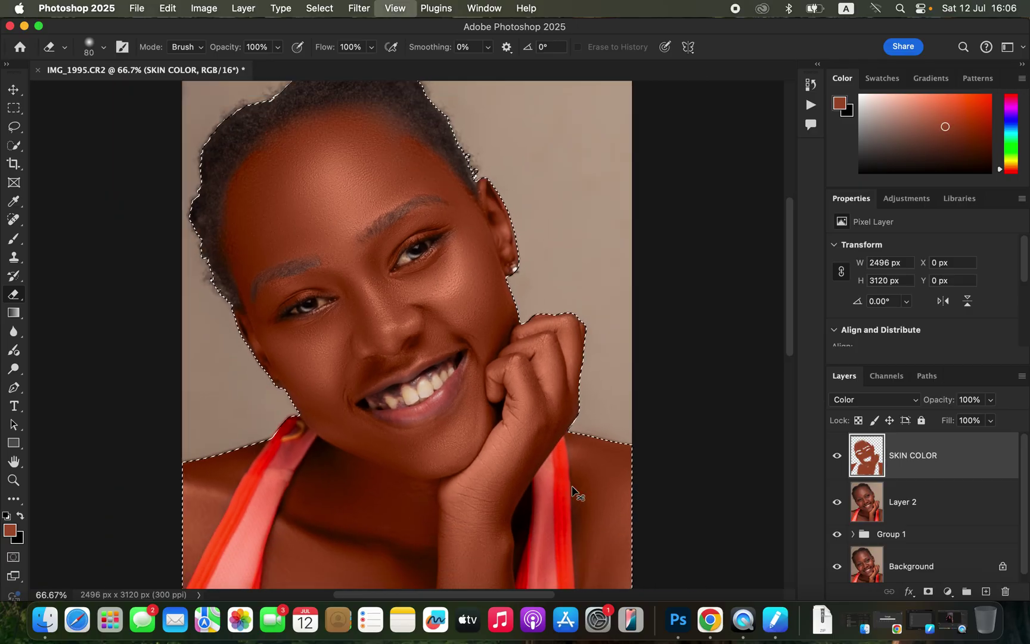
pyautogui.scroll(2, 573, 488)
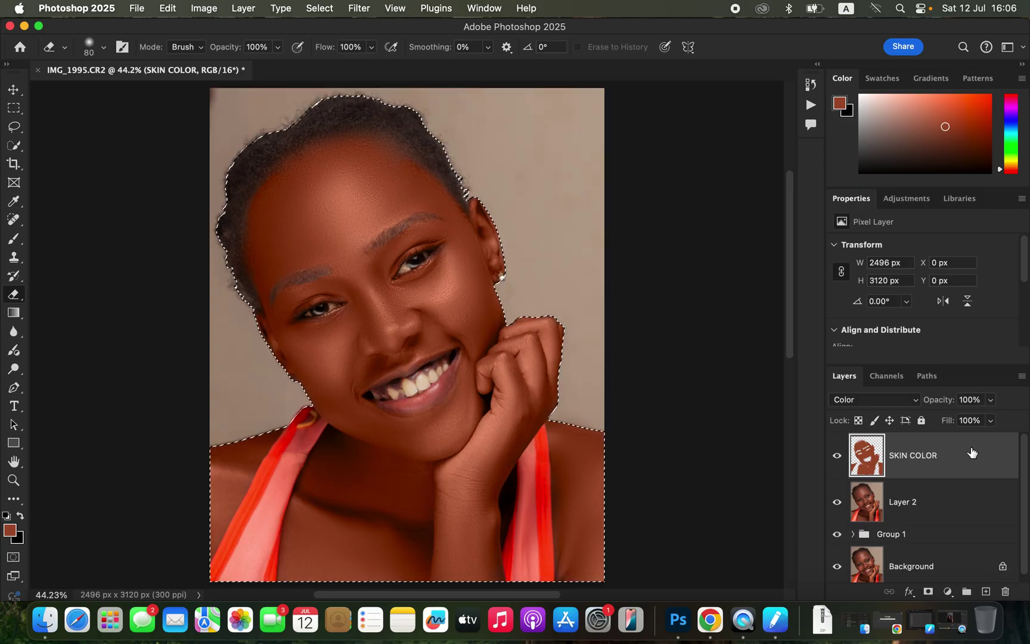
pyautogui.click(990, 400)
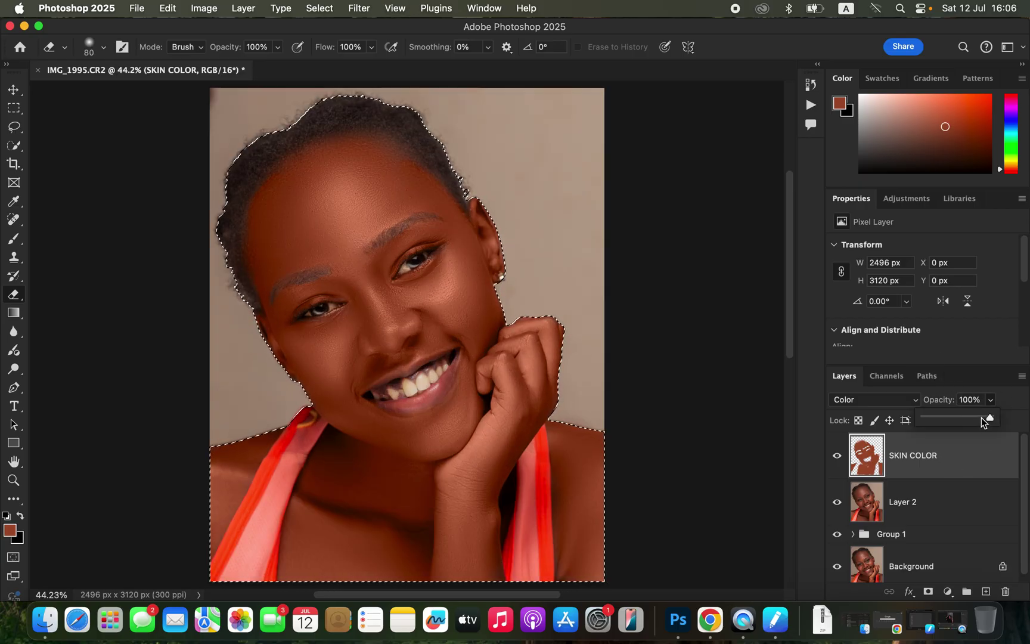
pyautogui.moveTo(966, 417); pyautogui.dragTo(967, 420)
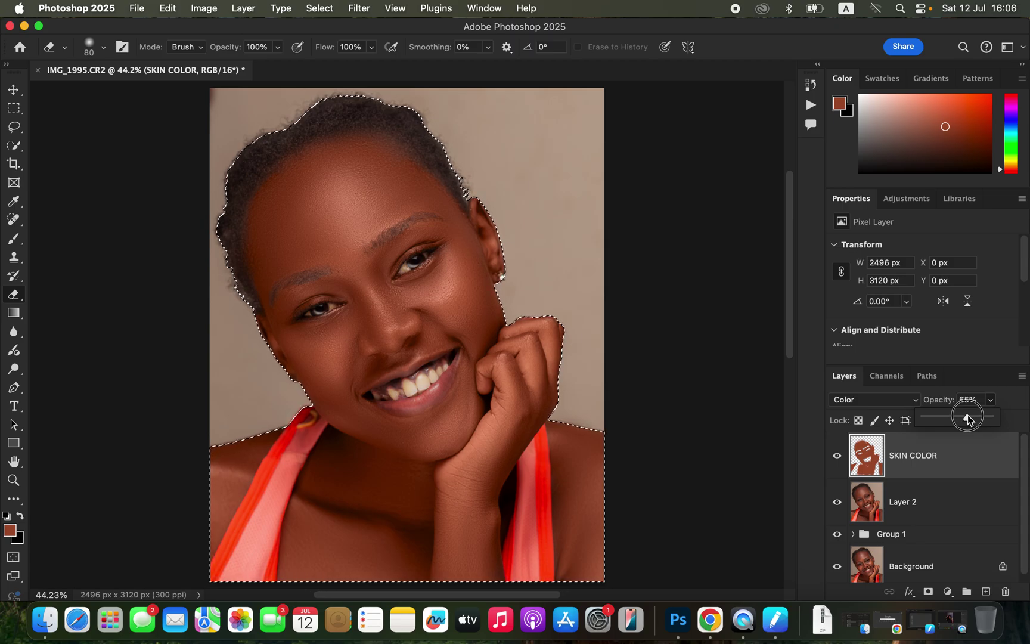
pyautogui.moveTo(968, 417); pyautogui.dragTo(966, 419)
pyautogui.click(835, 456)
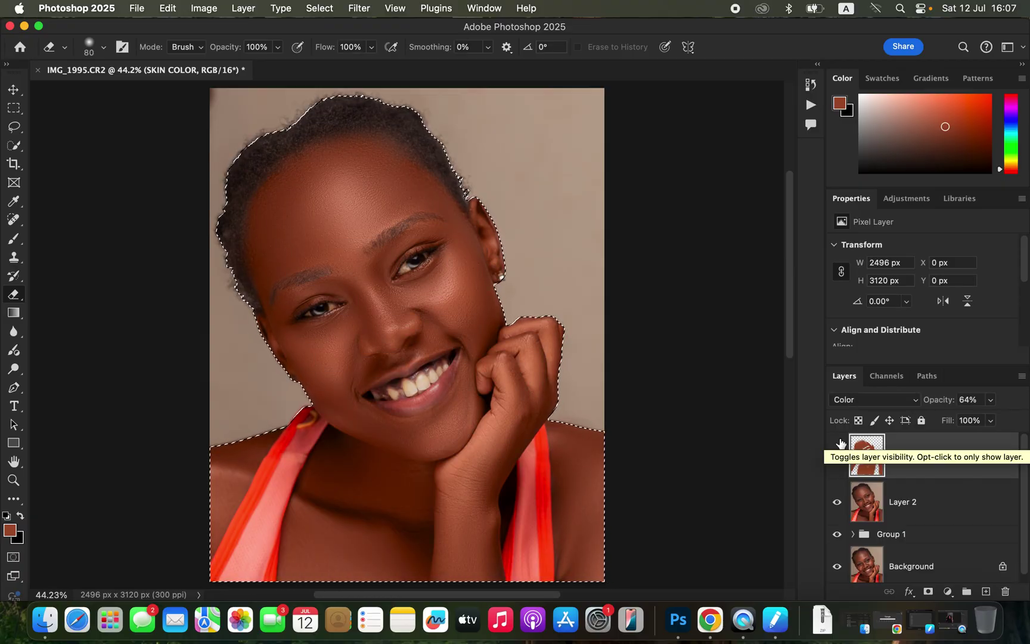
pyautogui.press('super+d')
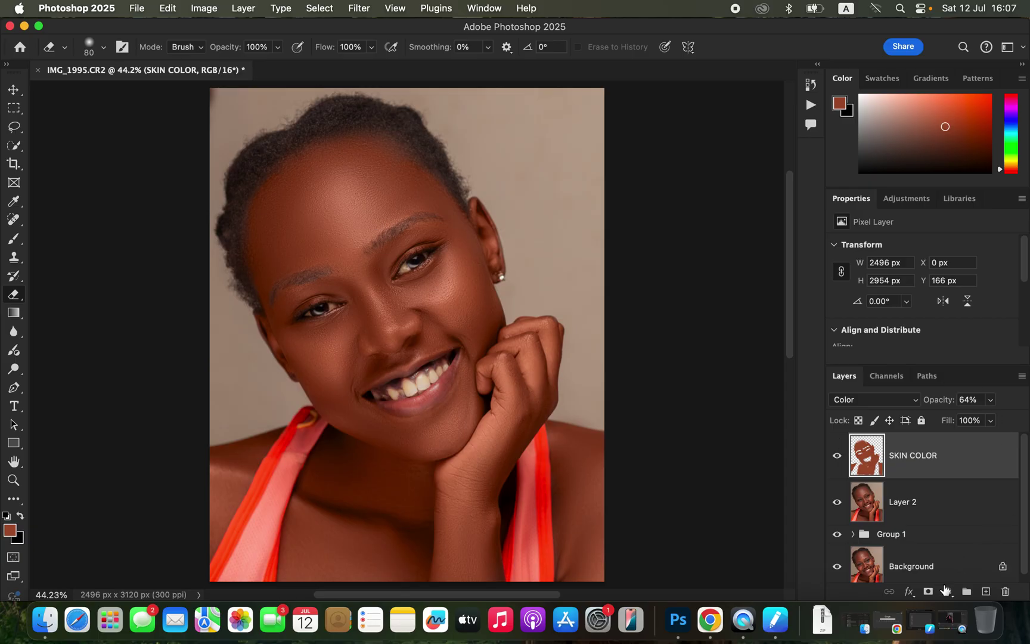
# Step: Add a Hue/Saturation adjustment layer targeting the Reds range
pyautogui.click(947, 593)
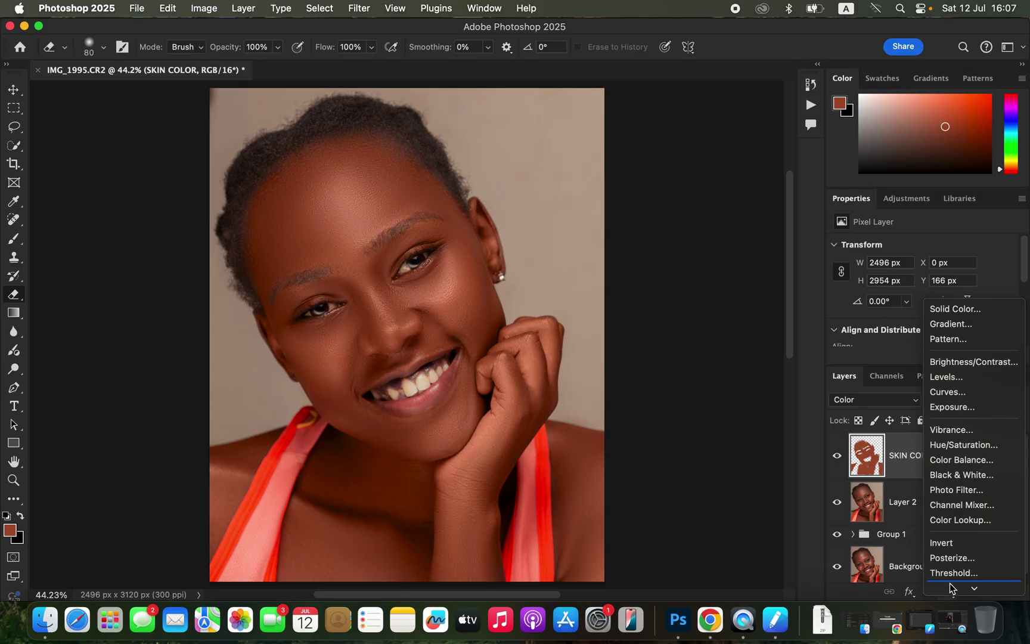
pyautogui.click(965, 445)
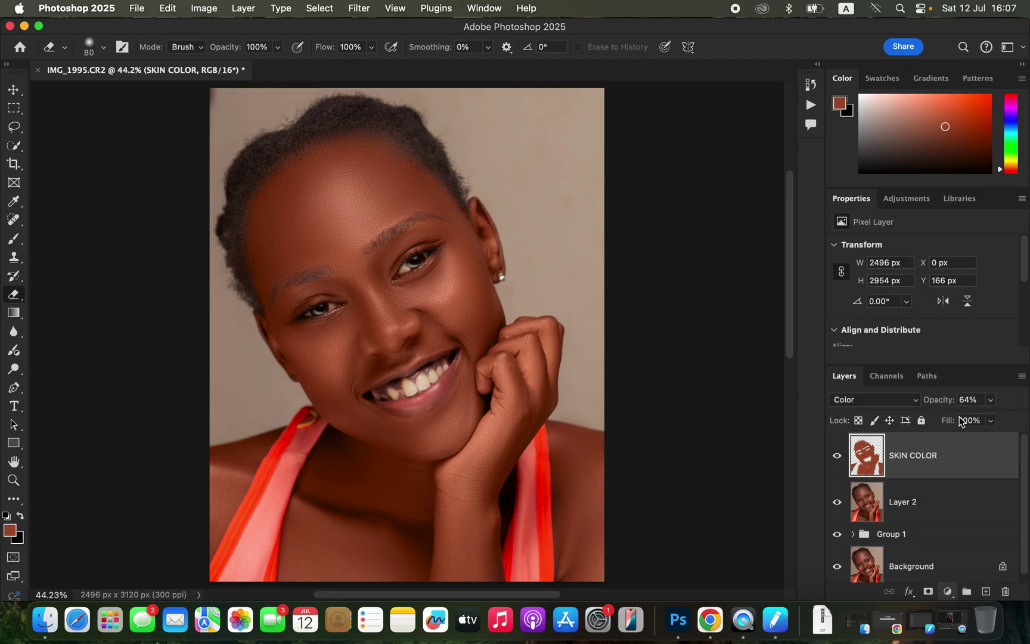
pyautogui.click(908, 269)
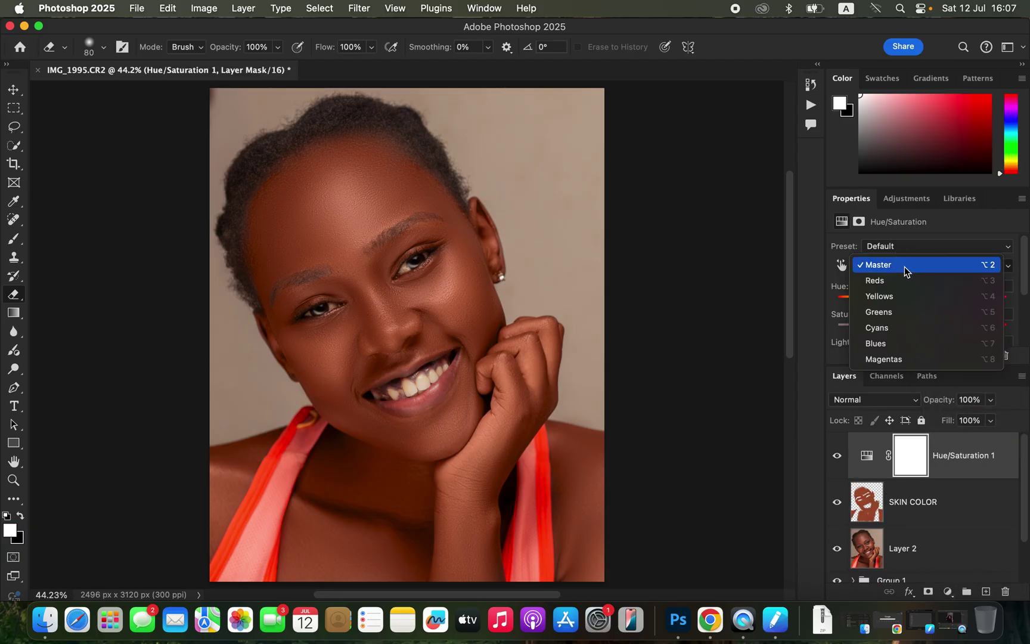
pyautogui.click(903, 281)
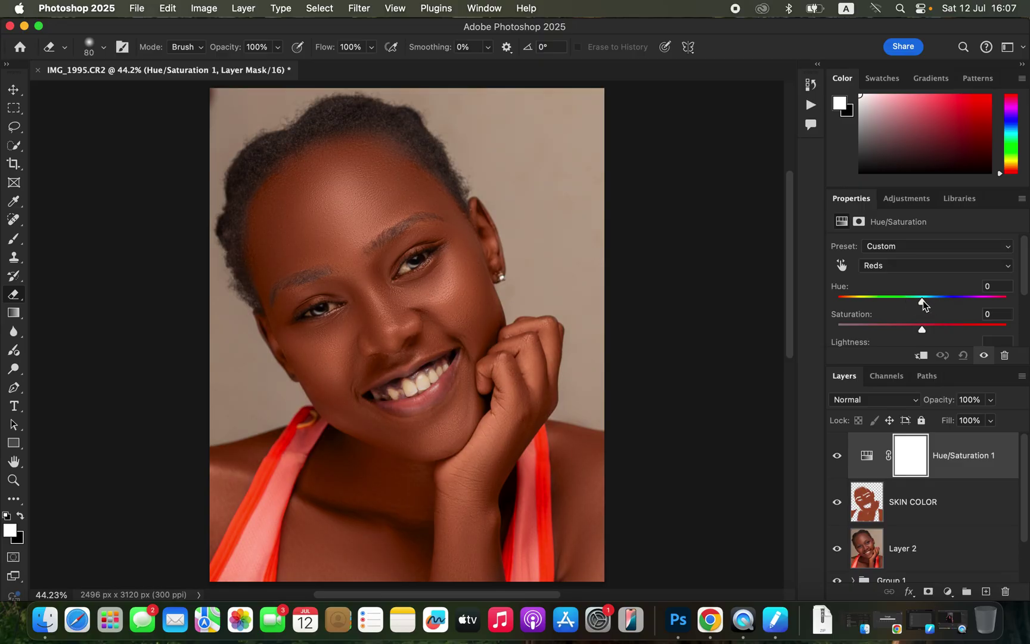
# Step: Set the Reds hue to +1 and lightness to -20
pyautogui.moveTo(923, 303); pyautogui.dragTo(924, 303)
pyautogui.scroll(-3, 1007, 295)
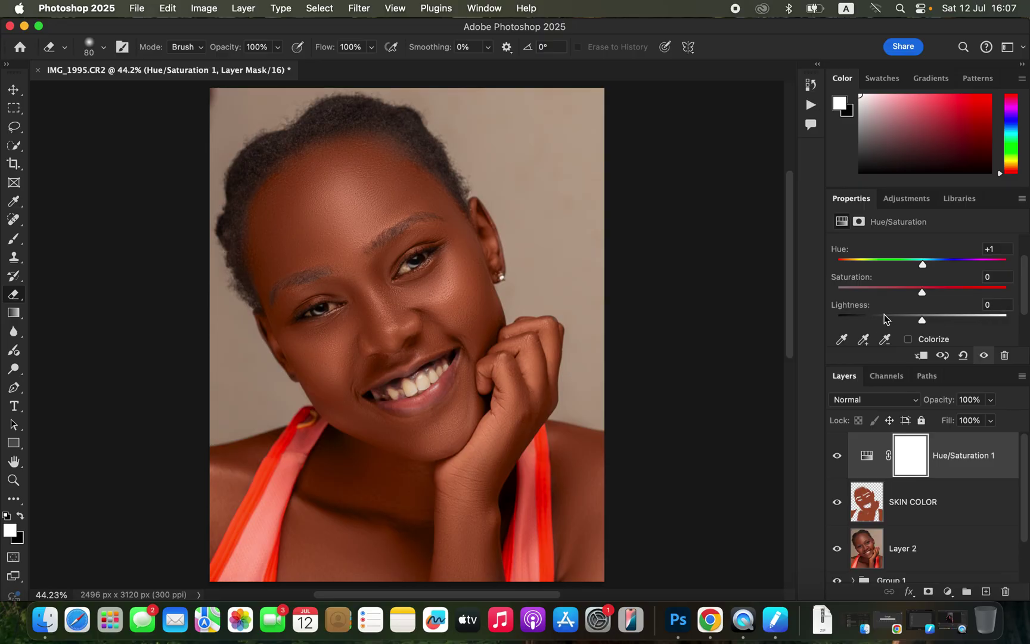
pyautogui.moveTo(923, 322); pyautogui.dragTo(907, 318)
pyautogui.click(906, 321)
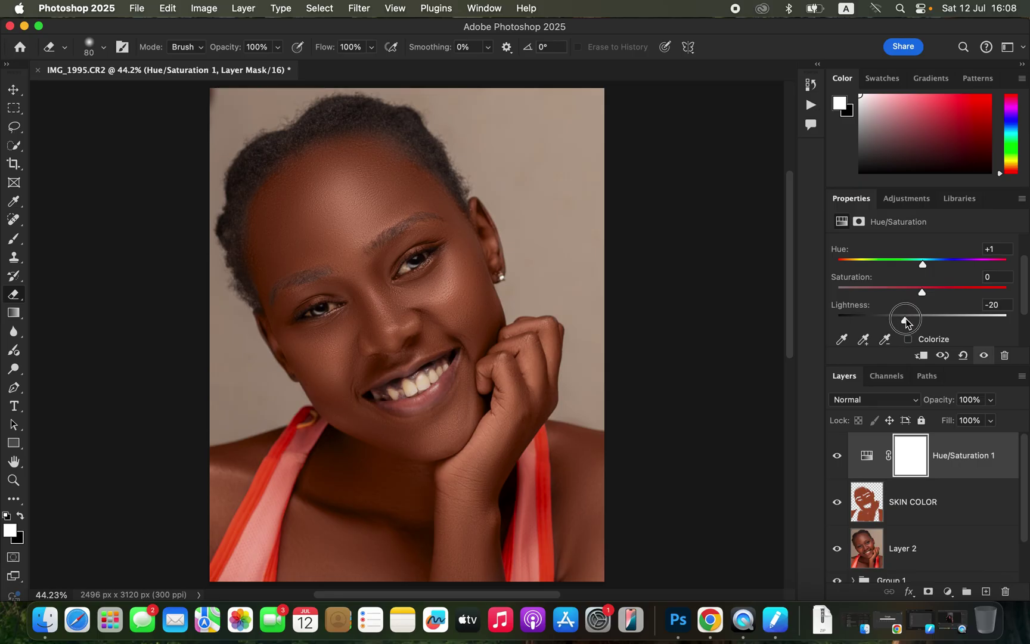
pyautogui.click(948, 592)
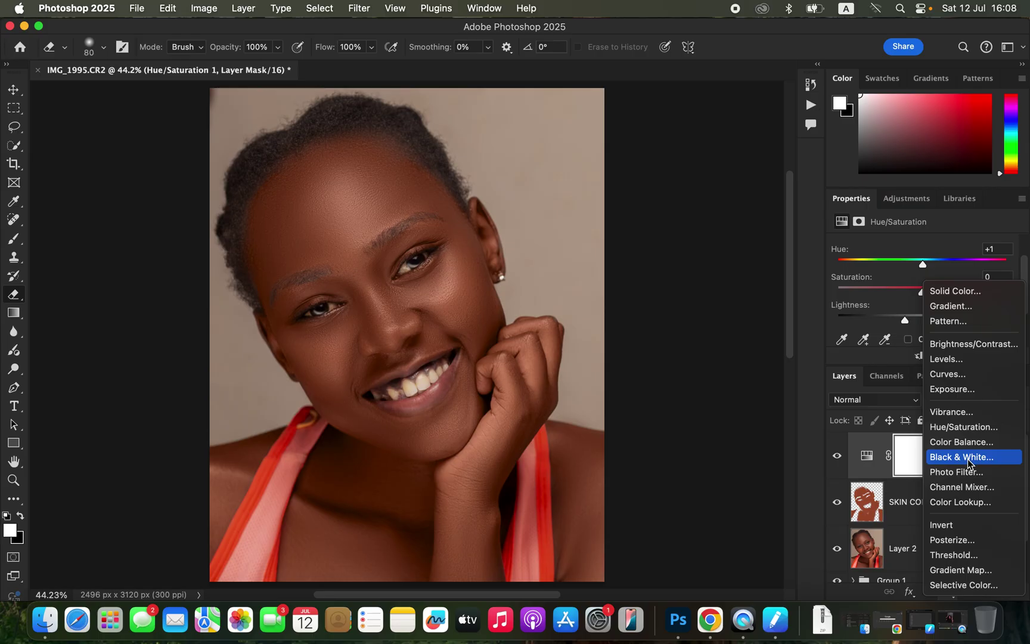
# Step: Add a Black & White adjustment layer in Multiply mode at 11% opacity
pyautogui.click(967, 458)
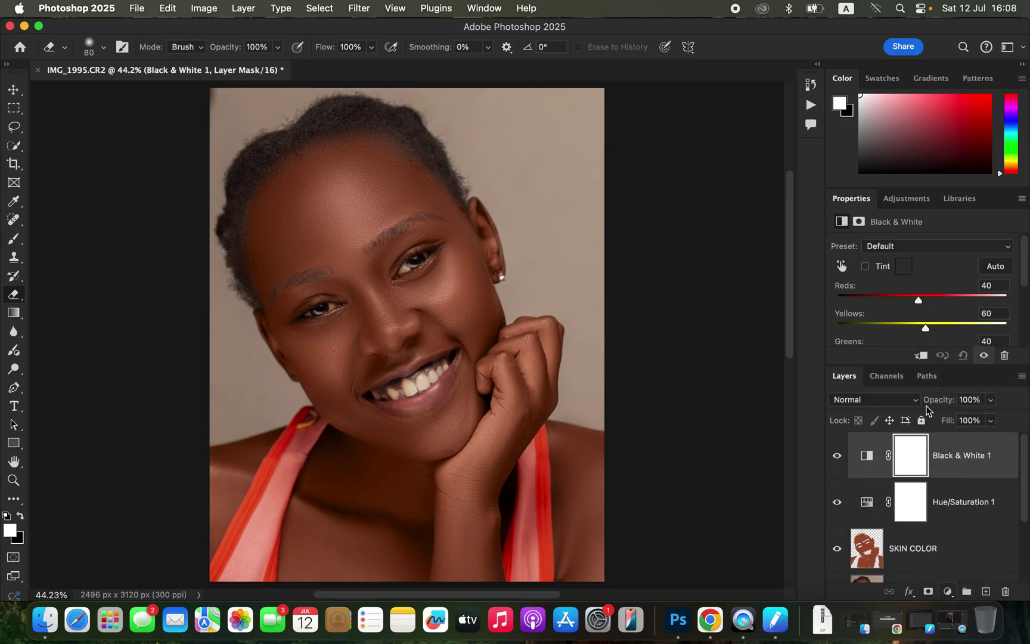
pyautogui.click(887, 408)
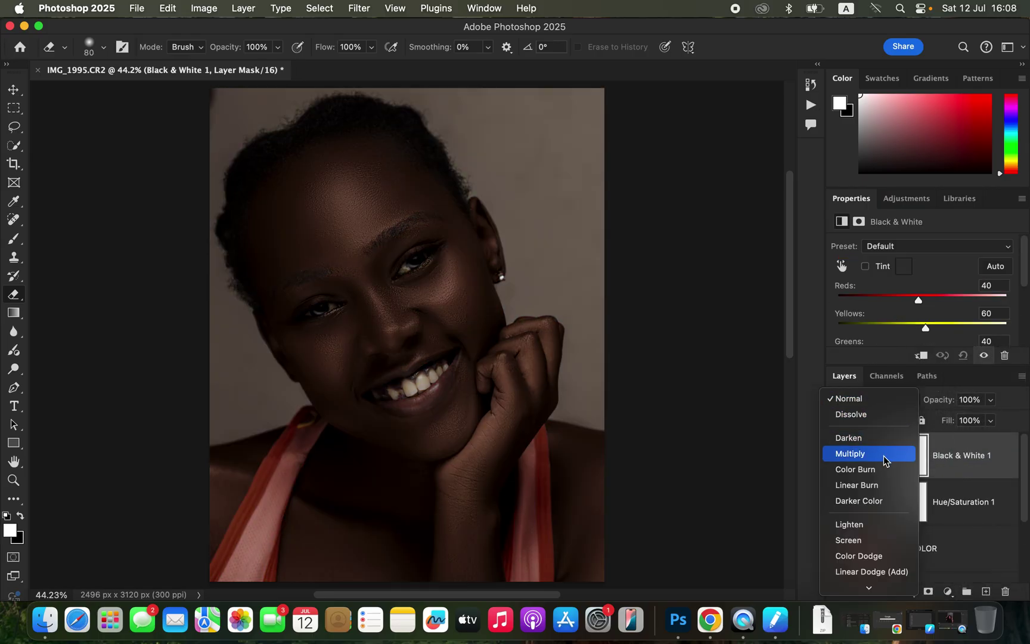
pyautogui.click(885, 460)
pyautogui.click(990, 399)
pyautogui.moveTo(993, 417); pyautogui.dragTo(933, 423)
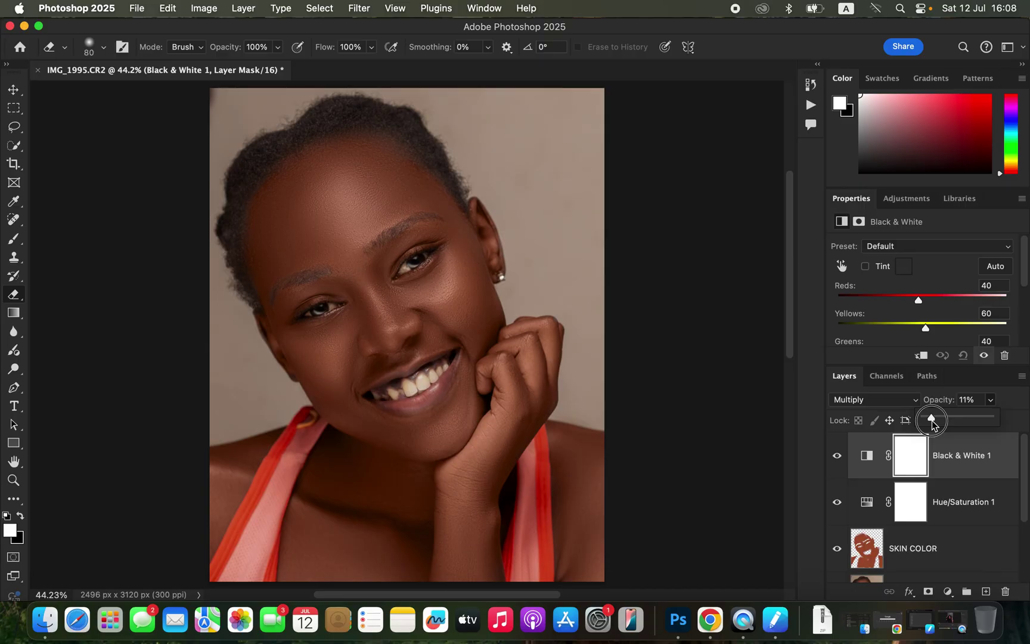
pyautogui.moveTo(933, 424); pyautogui.dragTo(934, 424)
# Step: Stamp all visible layers into a new Layer 3 and open it in the Camera Raw filter
pyautogui.press('super+alt+shift+e')
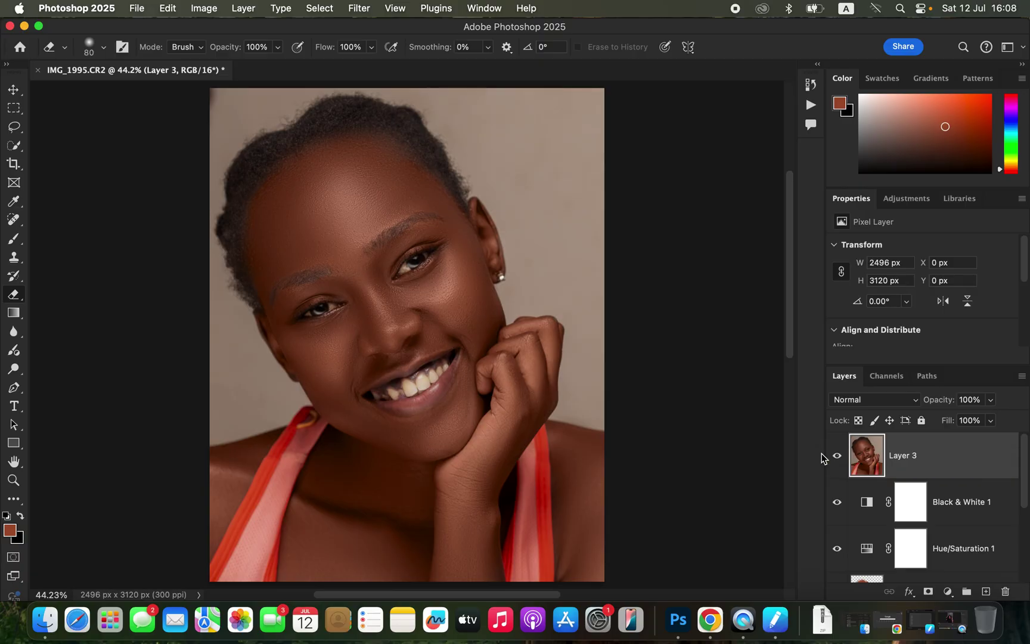
pyautogui.click(367, 7)
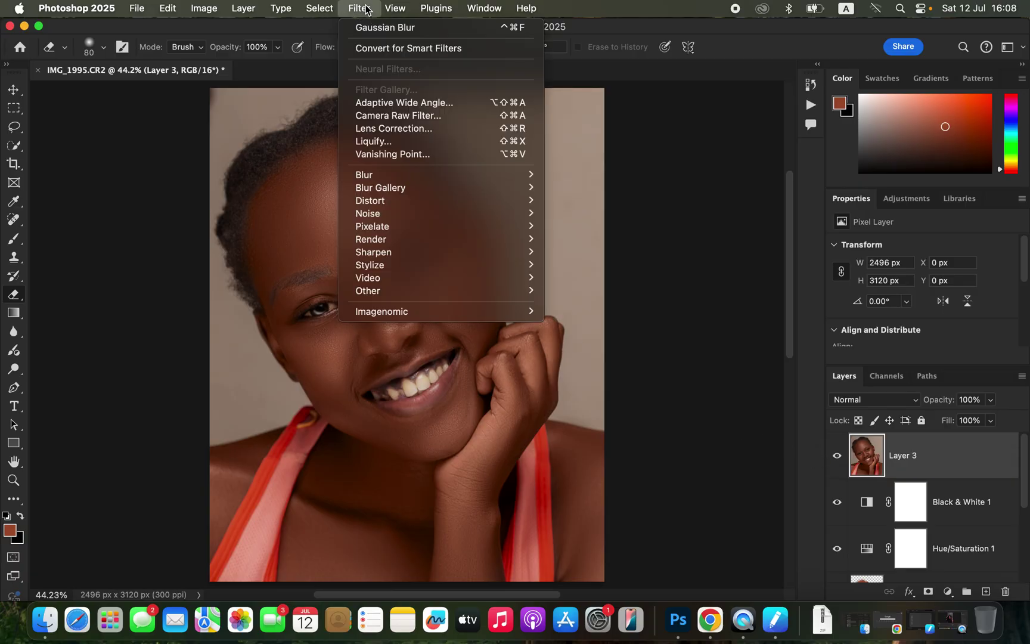
pyautogui.click(400, 113)
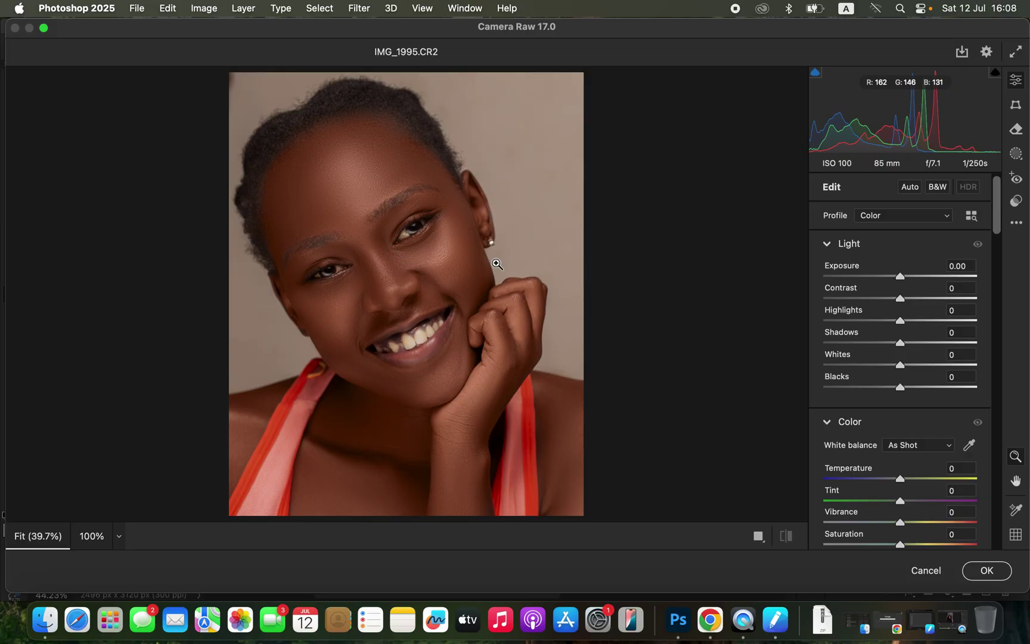
# Step: In the Color Mixer's Luminance settings, lower Oranges to -14 and apply the Camera Raw edit
pyautogui.moveTo(999, 232); pyautogui.dragTo(1010, 363)
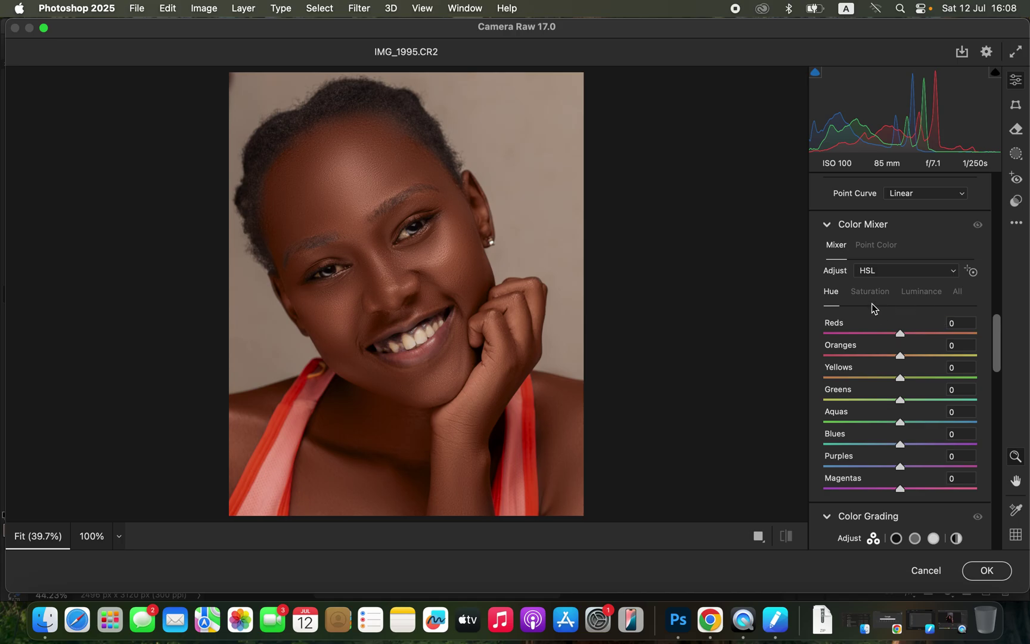
pyautogui.click(921, 292)
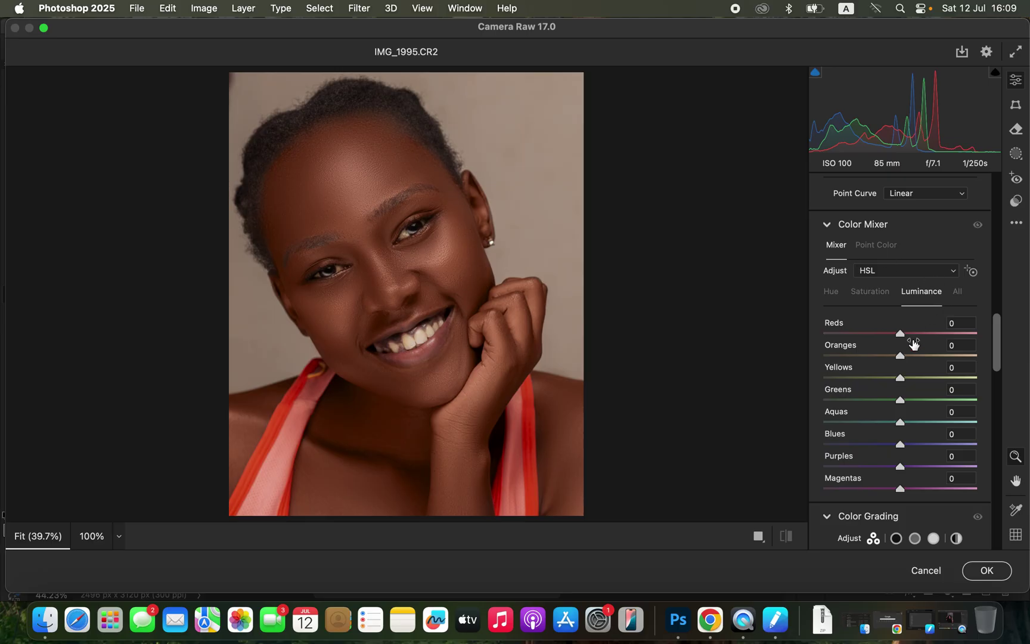
pyautogui.moveTo(900, 358); pyautogui.dragTo(891, 361)
pyautogui.click(790, 539)
pyautogui.click(790, 538)
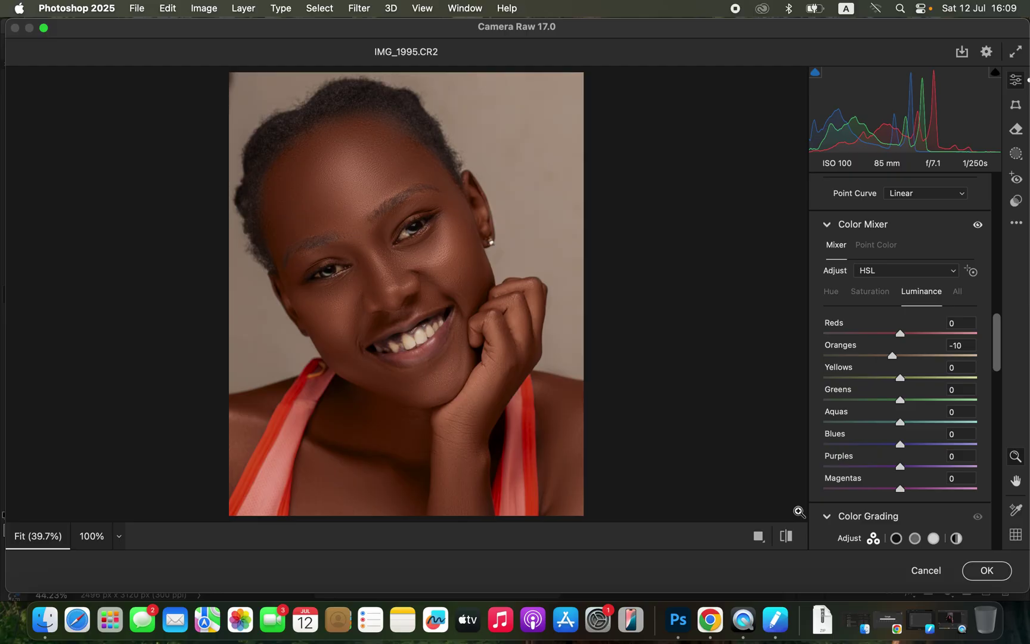
pyautogui.moveTo(891, 357); pyautogui.dragTo(891, 358)
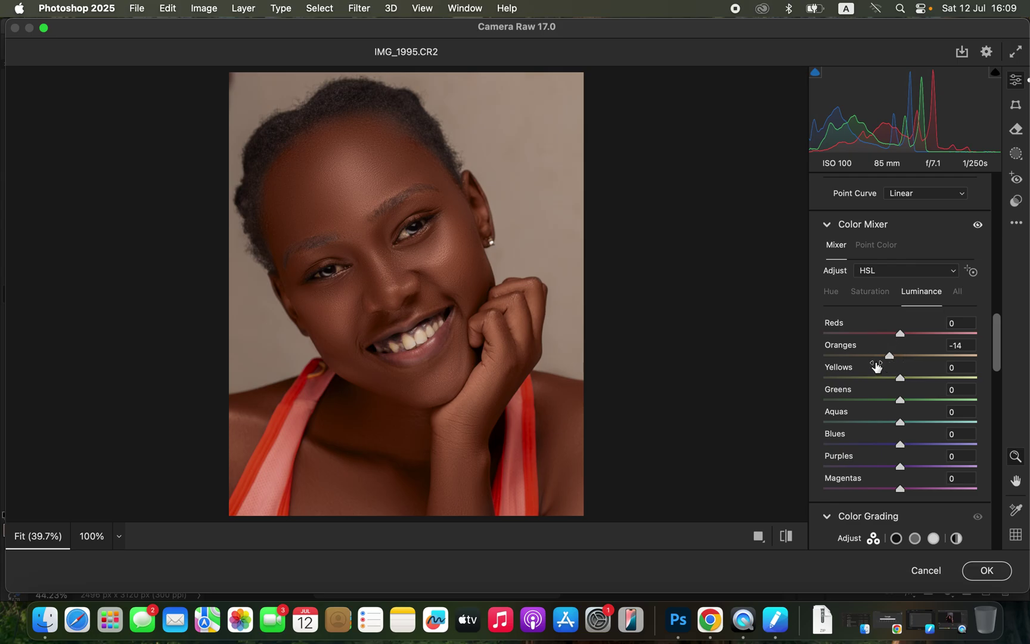
pyautogui.click(986, 571)
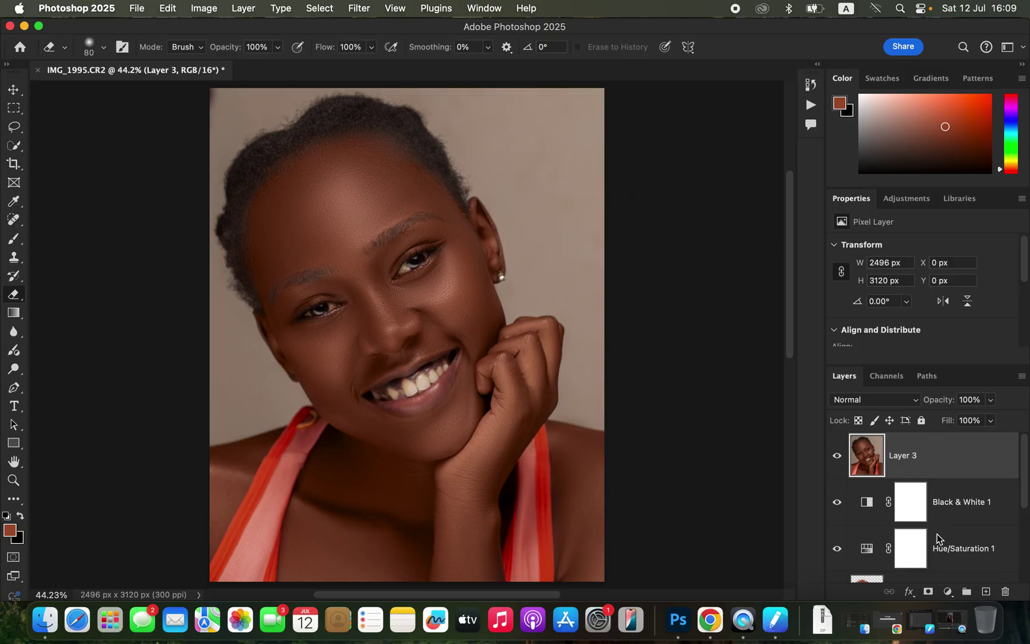
# Step: Add a Selective Color layer adjusting Blacks with Cyan at +6 and Black at +2
pyautogui.click(948, 591)
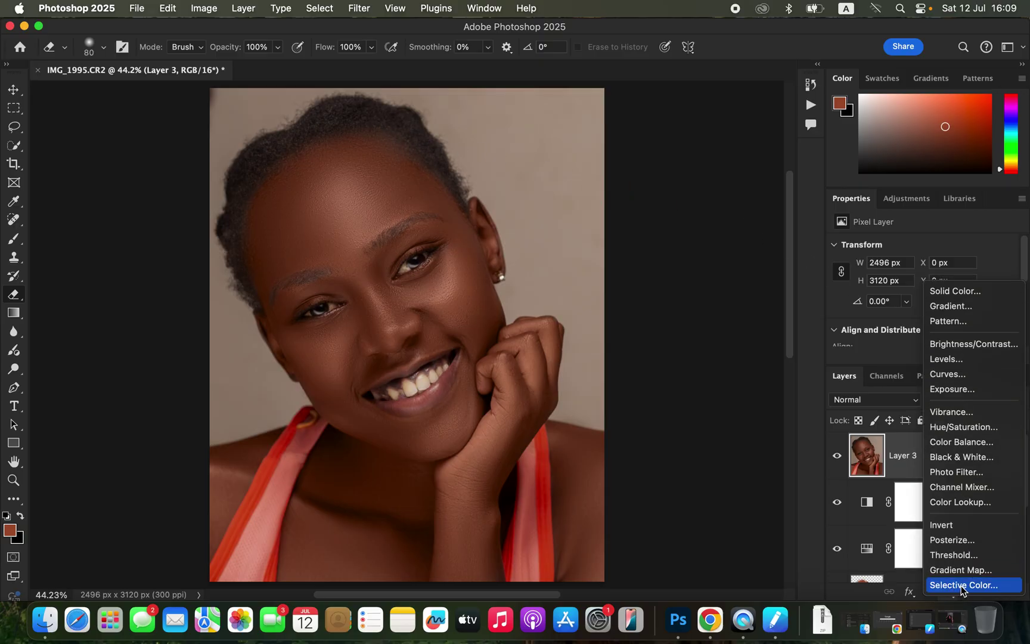
pyautogui.click(961, 585)
pyautogui.click(922, 264)
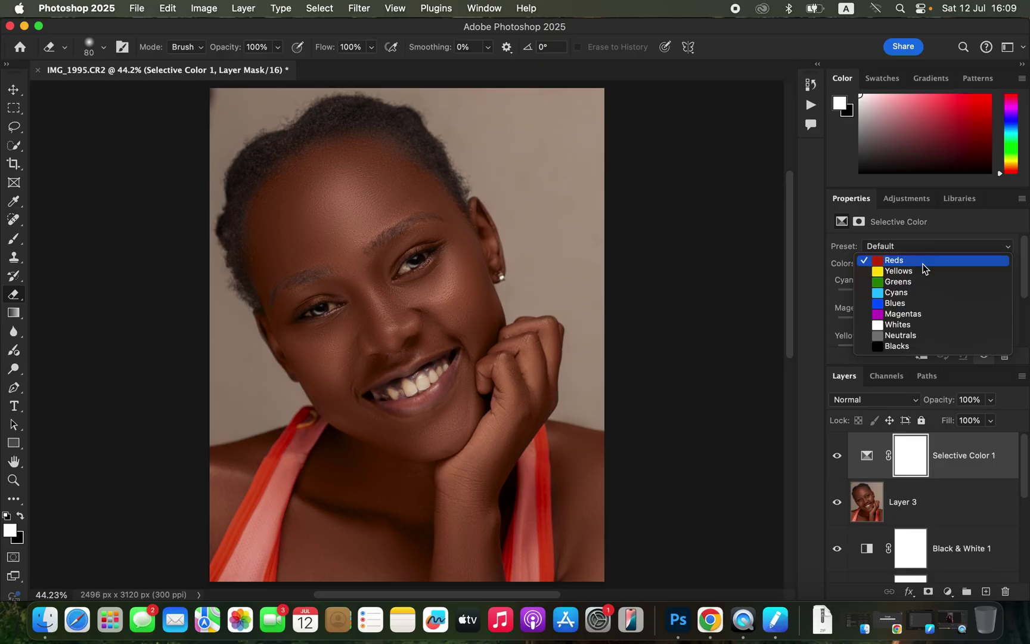
pyautogui.click(921, 346)
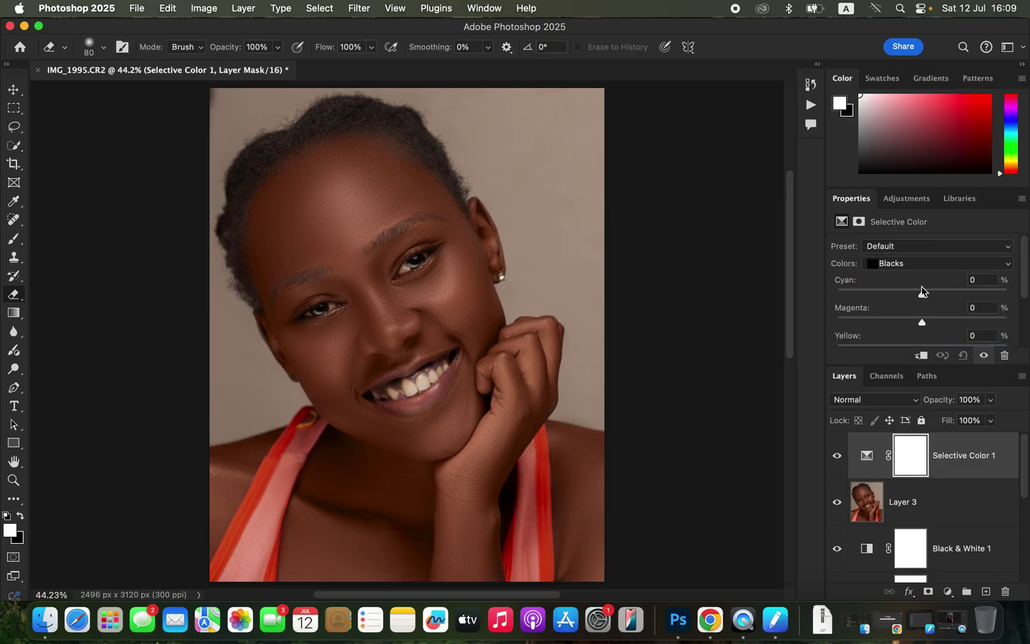
pyautogui.moveTo(923, 294); pyautogui.dragTo(926, 295)
pyautogui.moveTo(1025, 287); pyautogui.dragTo(1023, 322)
pyautogui.moveTo(922, 316); pyautogui.dragTo(926, 320)
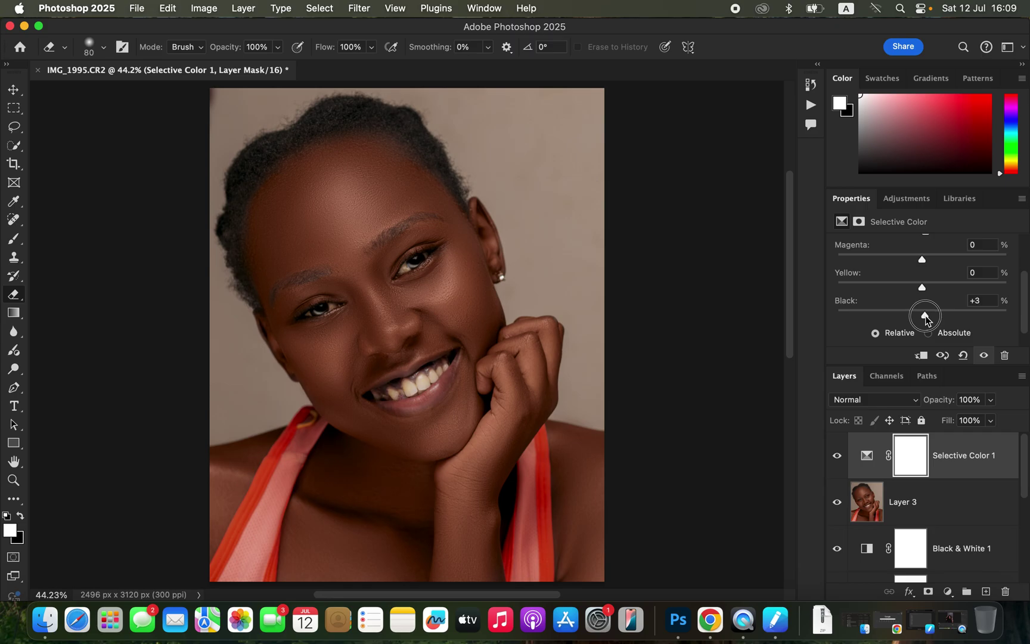
pyautogui.moveTo(925, 321); pyautogui.dragTo(924, 319)
# Step: Toggle Selective Color 1's visibility to compare before and after
pyautogui.click(838, 457)
pyautogui.click(837, 456)
pyautogui.click(838, 457)
pyautogui.click(837, 457)
# Step: Add a Curves layer and move its white point to Input 141 to brighten the portrait
pyautogui.click(947, 592)
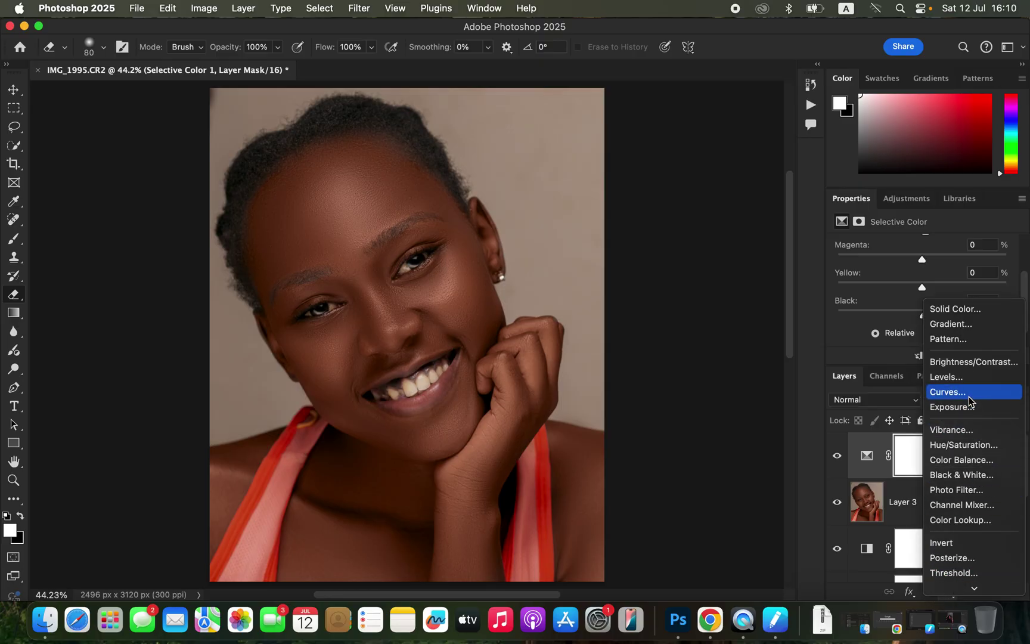
pyautogui.click(951, 392)
pyautogui.scroll(-5, 1027, 279)
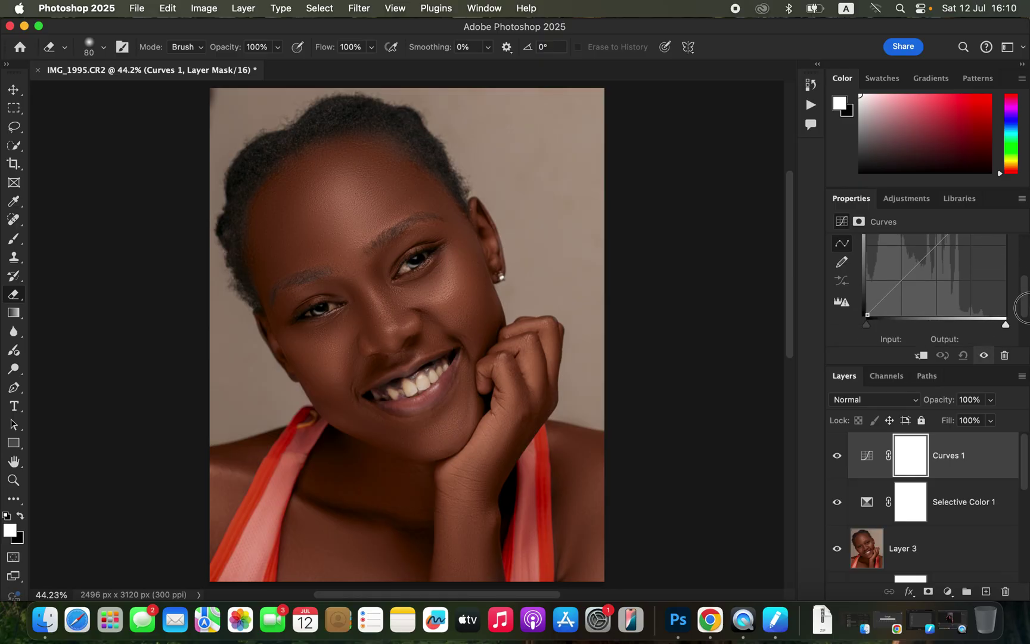
pyautogui.moveTo(1006, 326); pyautogui.dragTo(944, 334)
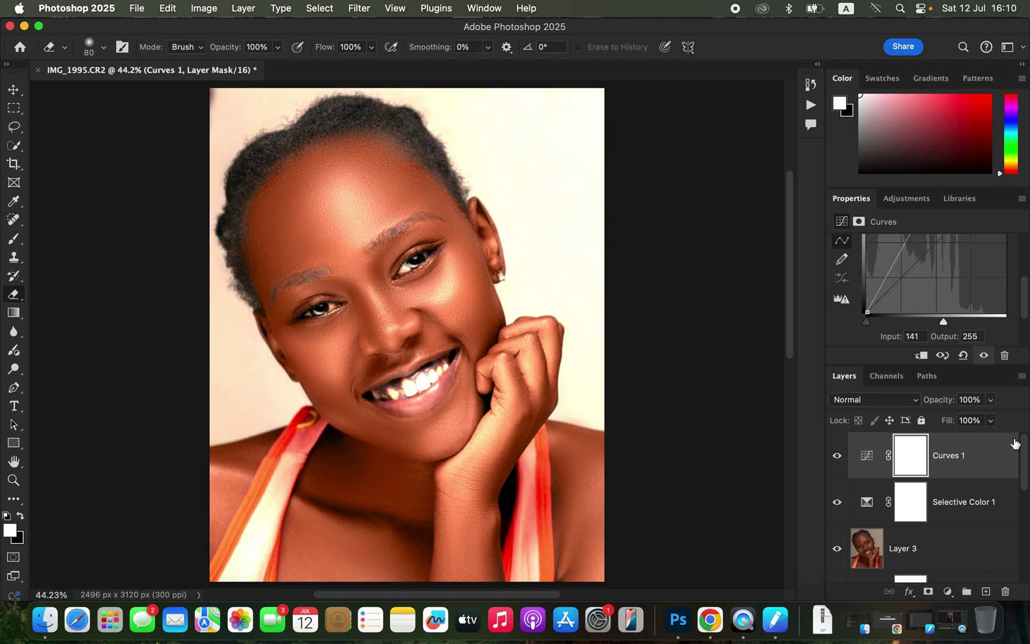
pyautogui.rightClick(985, 456)
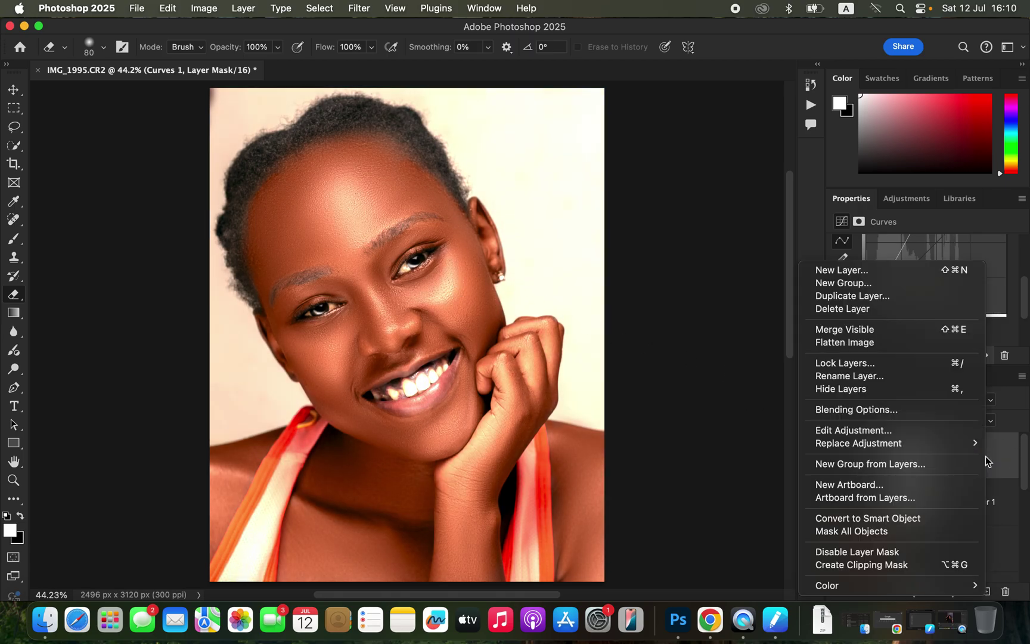
# Step: In Curves 1 Blending Options, split the Gray Underlying Layer black slider to 111/159
pyautogui.click(906, 410)
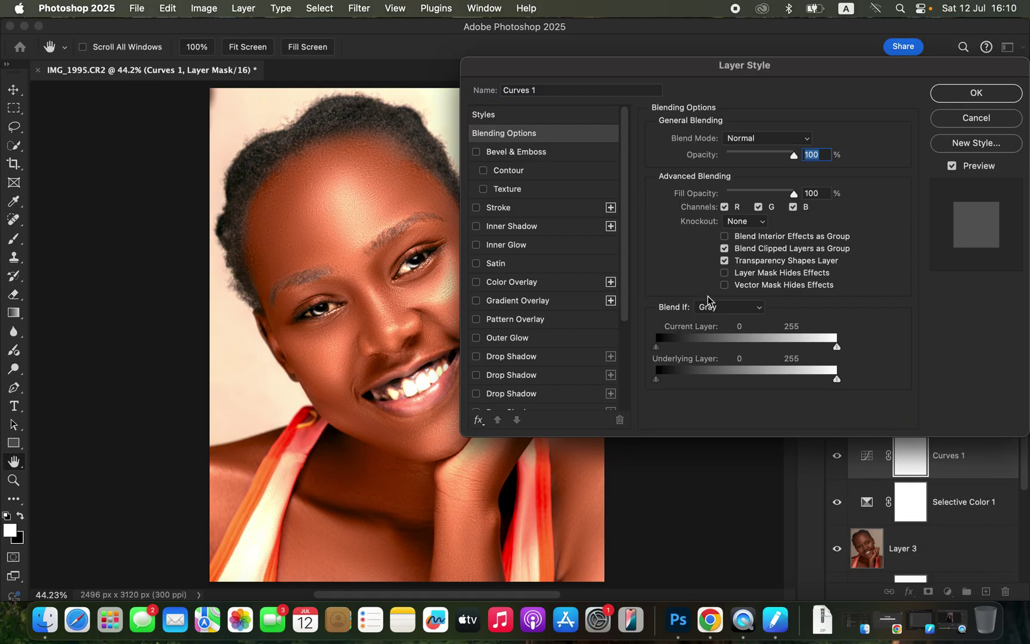
pyautogui.click(726, 309)
pyautogui.click(726, 309)
pyautogui.moveTo(744, 70); pyautogui.dragTo(809, 47)
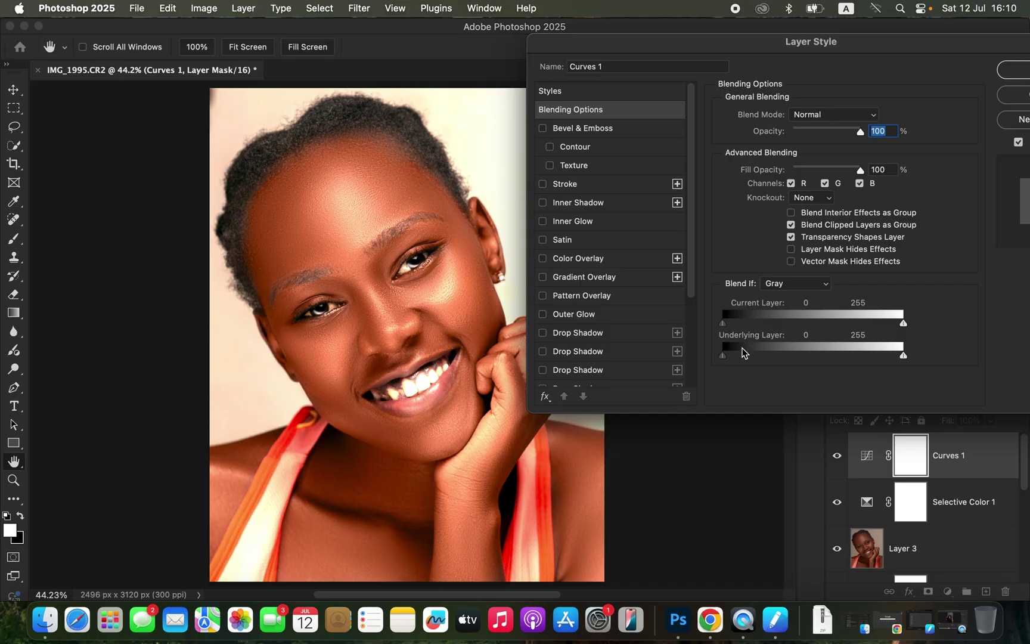
pyautogui.moveTo(724, 356); pyautogui.dragTo(801, 355)
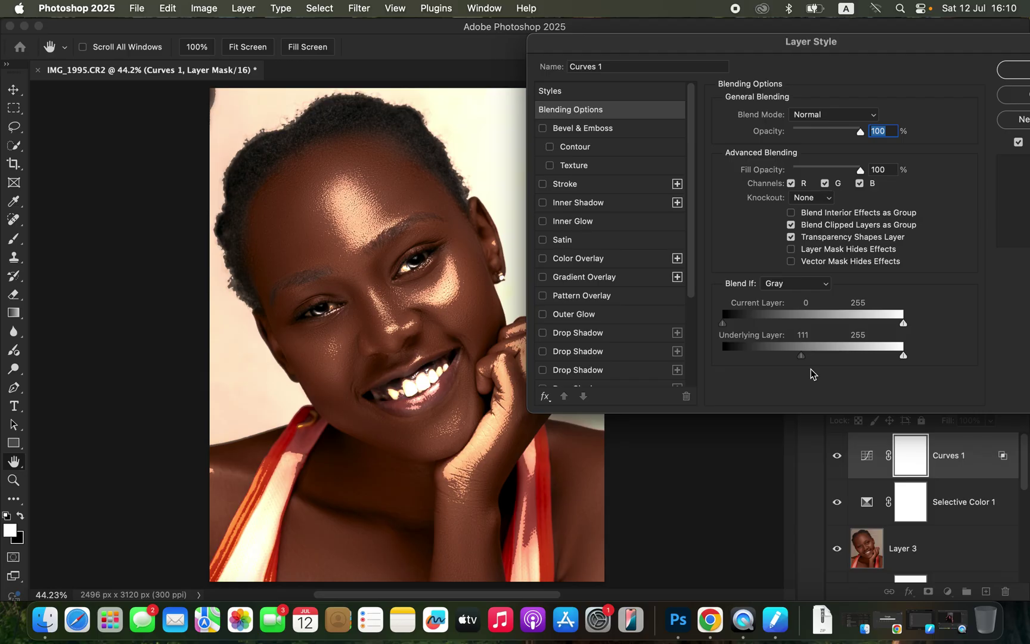
pyautogui.moveTo(802, 357); pyautogui.dragTo(837, 355)
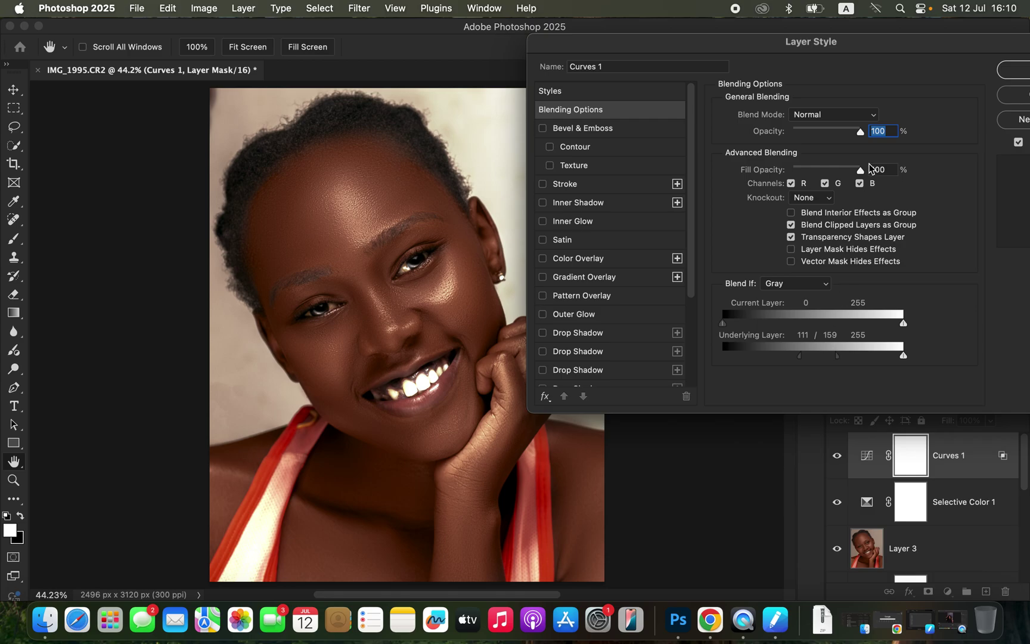
pyautogui.moveTo(888, 43); pyautogui.dragTo(755, 57)
pyautogui.click(910, 83)
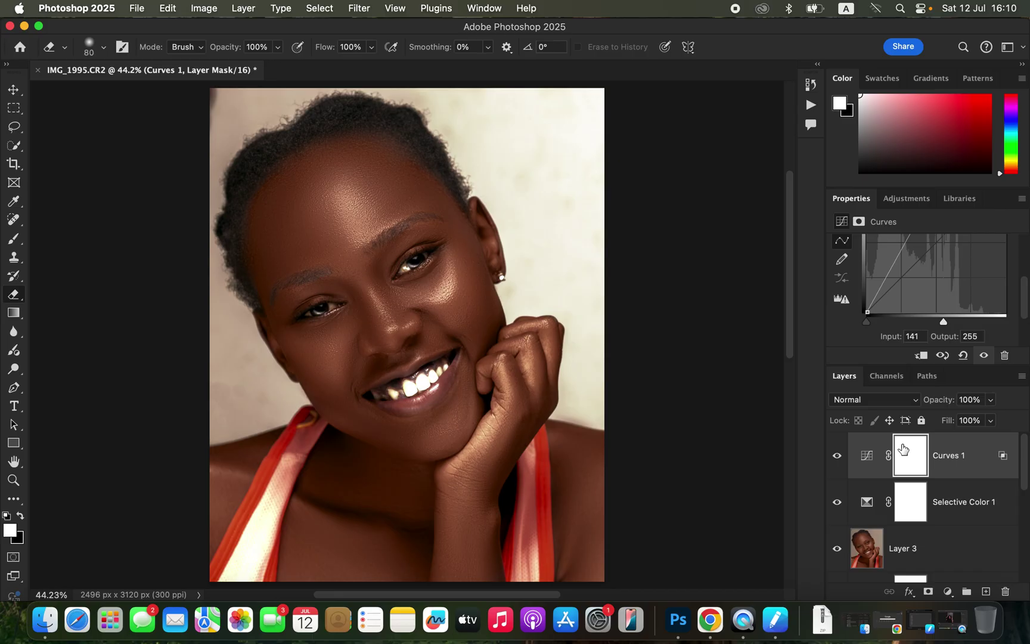
# Step: Invert the Curves 1 mask to black and set up a white brush at size 600
pyautogui.press('super+i')
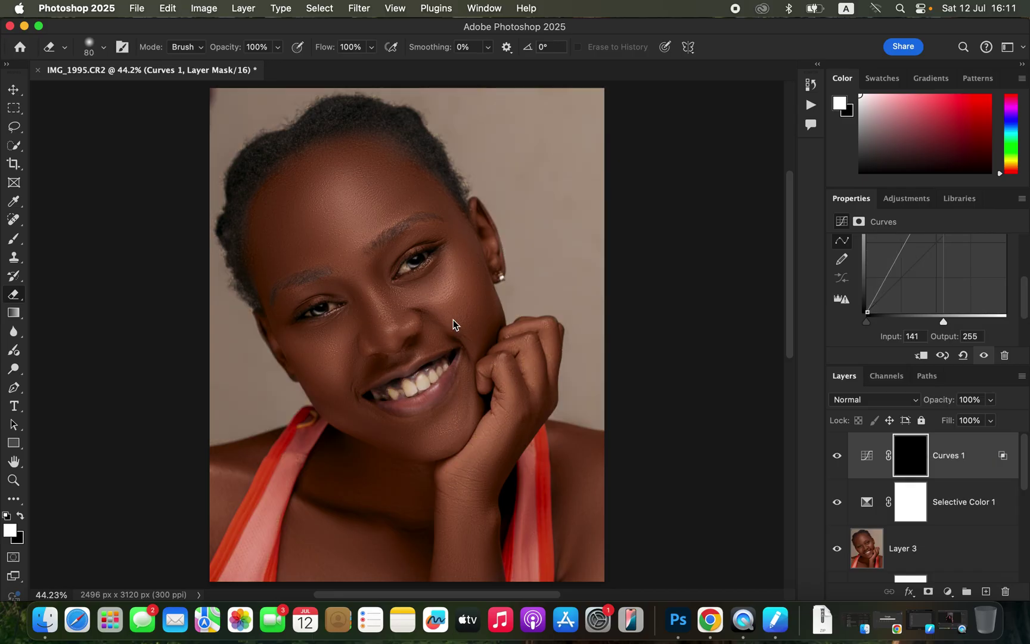
pyautogui.click(18, 242)
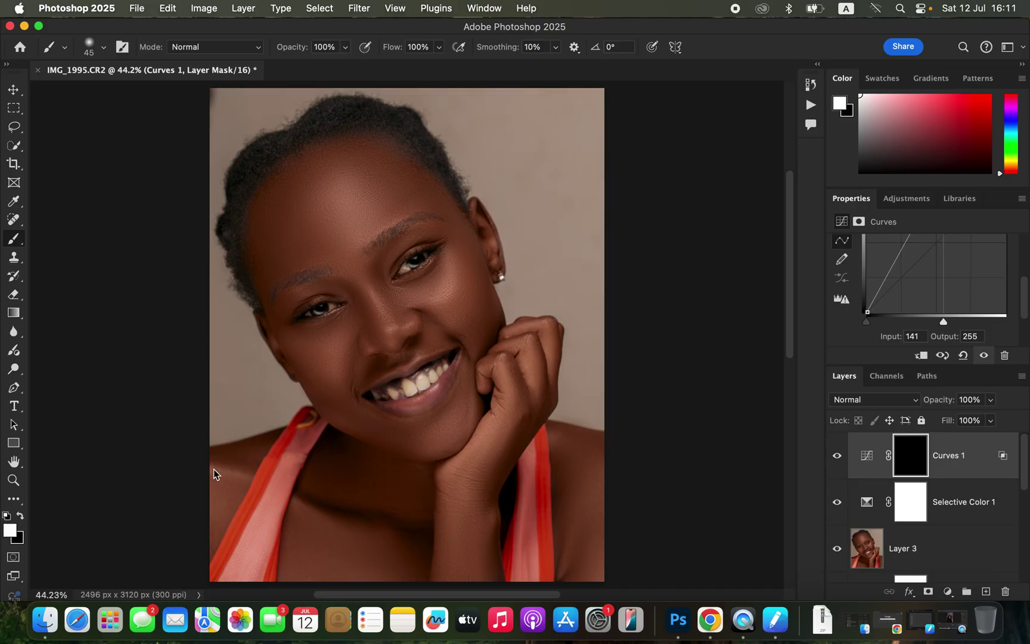
pyautogui.click(22, 516)
pyautogui.click(22, 514)
pyautogui.press(']')
pyautogui.press(']')
# Step: Paint white highlights on the forehead, left cheek, chin and neck, then compare
pyautogui.moveTo(344, 208)
pyautogui.mouseDown()
pyautogui.moveTo(337, 184)
pyautogui.moveTo(313, 184)
pyautogui.mouseUp()
pyautogui.moveTo(420, 297); pyautogui.dragTo(454, 288)
pyautogui.moveTo(342, 346); pyautogui.dragTo(334, 345)
pyautogui.moveTo(432, 437); pyautogui.dragTo(444, 434)
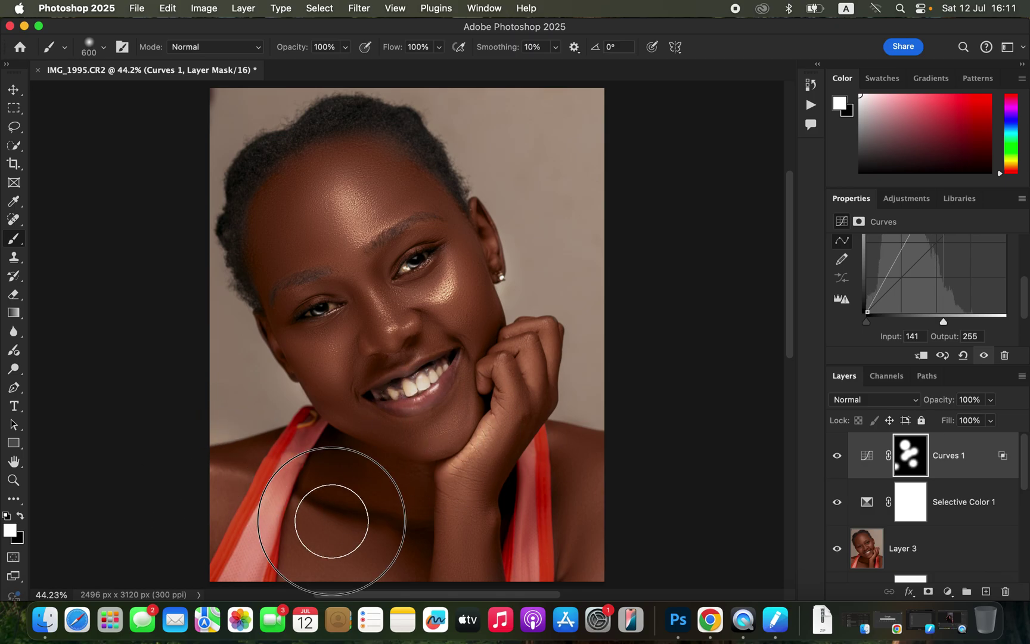
pyautogui.click(459, 529)
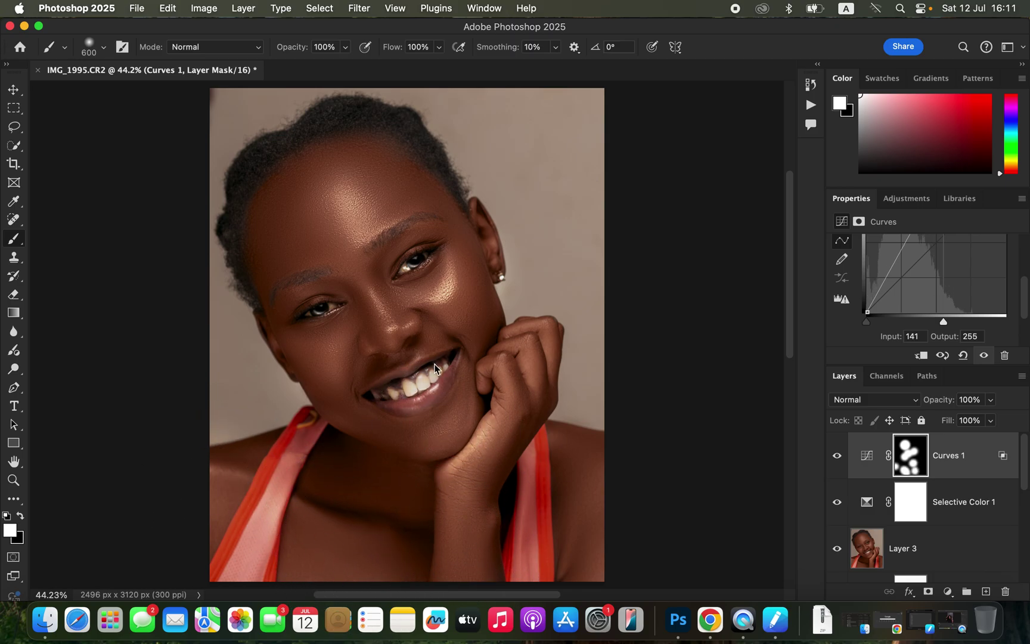
pyautogui.moveTo(316, 210)
pyautogui.mouseDown()
pyautogui.moveTo(315, 189)
pyautogui.moveTo(333, 180)
pyautogui.moveTo(298, 202)
pyautogui.moveTo(317, 228)
pyautogui.mouseUp()
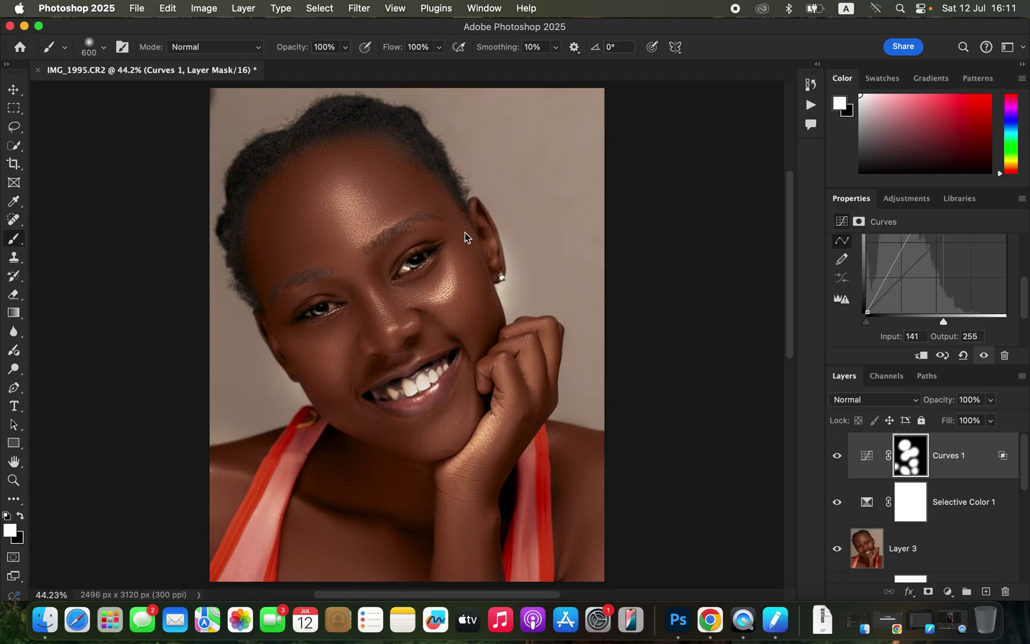
pyautogui.click(839, 457)
pyautogui.click(838, 456)
# Step: With a black 125 brush, tone down the glow over the eye and compare before/after
pyautogui.press('[')
pyautogui.press('[')
pyautogui.press('[')
pyautogui.press('[')
pyautogui.press('[')
pyautogui.press('[')
pyautogui.press('[')
pyautogui.press('[')
pyautogui.press('[')
pyautogui.press('[')
pyautogui.click(21, 516)
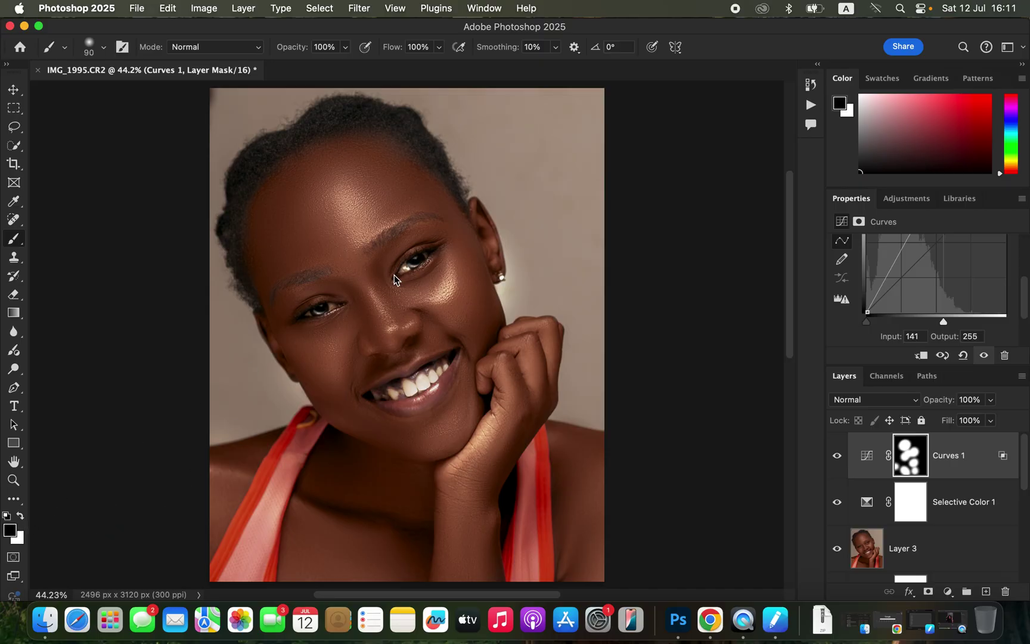
pyautogui.moveTo(409, 269)
pyautogui.mouseDown()
pyautogui.moveTo(419, 258)
pyautogui.moveTo(407, 271)
pyautogui.mouseUp()
pyautogui.moveTo(325, 307)
pyautogui.mouseDown()
pyautogui.moveTo(310, 305)
pyautogui.moveTo(338, 307)
pyautogui.mouseUp()
pyautogui.click(838, 456)
pyautogui.click(838, 456)
pyautogui.click(838, 456)
pyautogui.click(837, 456)
# Step: Lower Curves 1 opacity to 75% and zoom the portrait to 50%
pyautogui.click(991, 401)
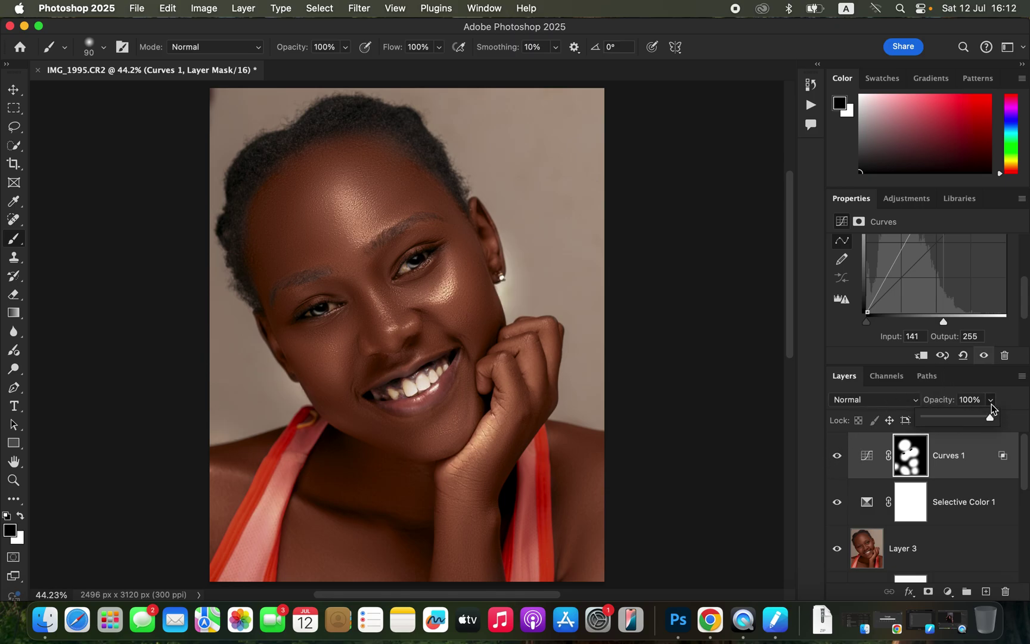
pyautogui.moveTo(981, 419)
pyautogui.mouseDown()
pyautogui.moveTo(967, 420)
pyautogui.moveTo(976, 420)
pyautogui.mouseUp()
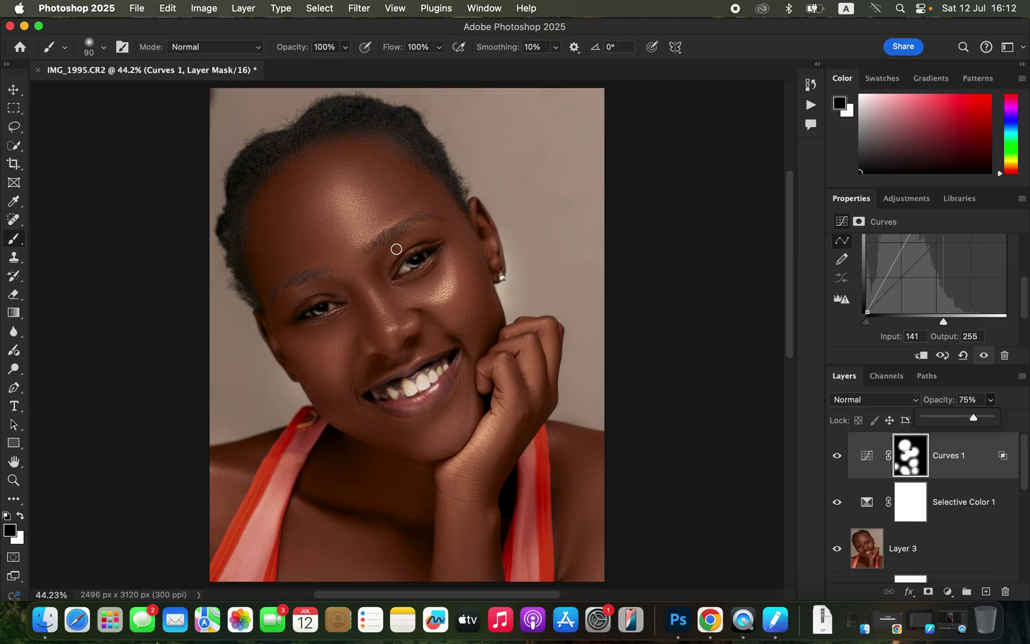
pyautogui.press('super+minus')
pyautogui.press('super+minus')
pyautogui.press('super+plus')
pyautogui.press('super+plus')
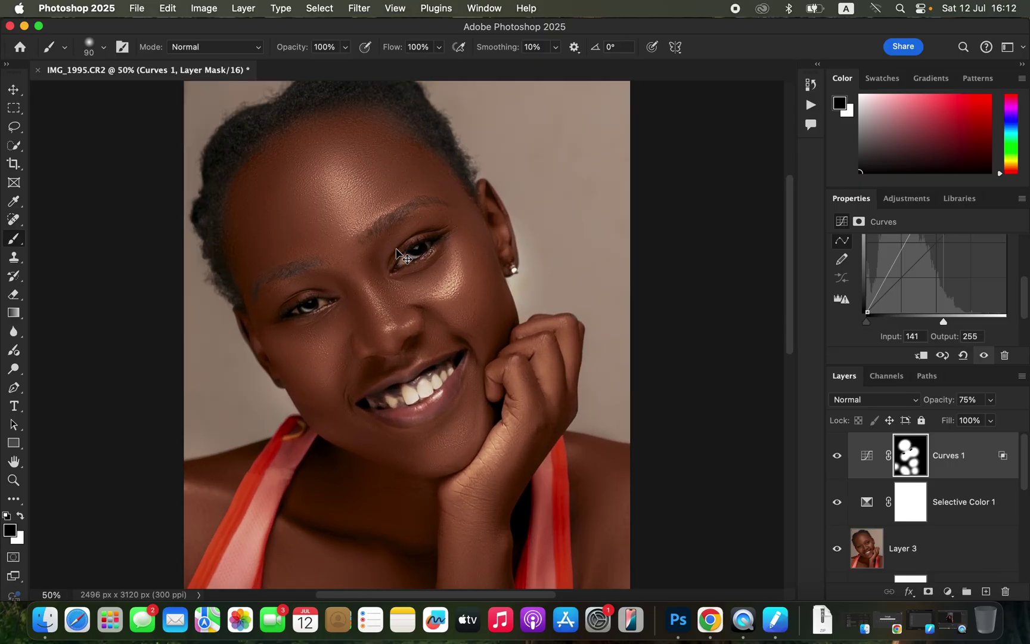
pyautogui.press('super+minus')
pyautogui.press('super+plus')
# Step: Reduce Curves 1 opacity further to 51%, comparing with its visibility toggled
pyautogui.click(987, 402)
pyautogui.moveTo(992, 417); pyautogui.dragTo(983, 422)
pyautogui.click(838, 456)
pyautogui.click(837, 456)
pyautogui.click(991, 401)
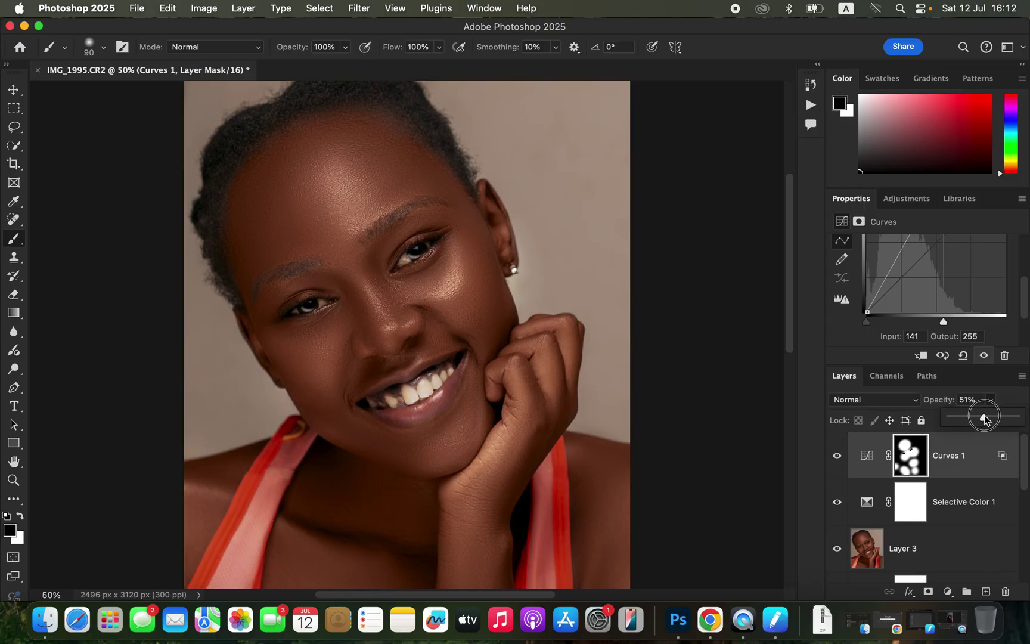
pyautogui.click(838, 456)
pyautogui.click(838, 457)
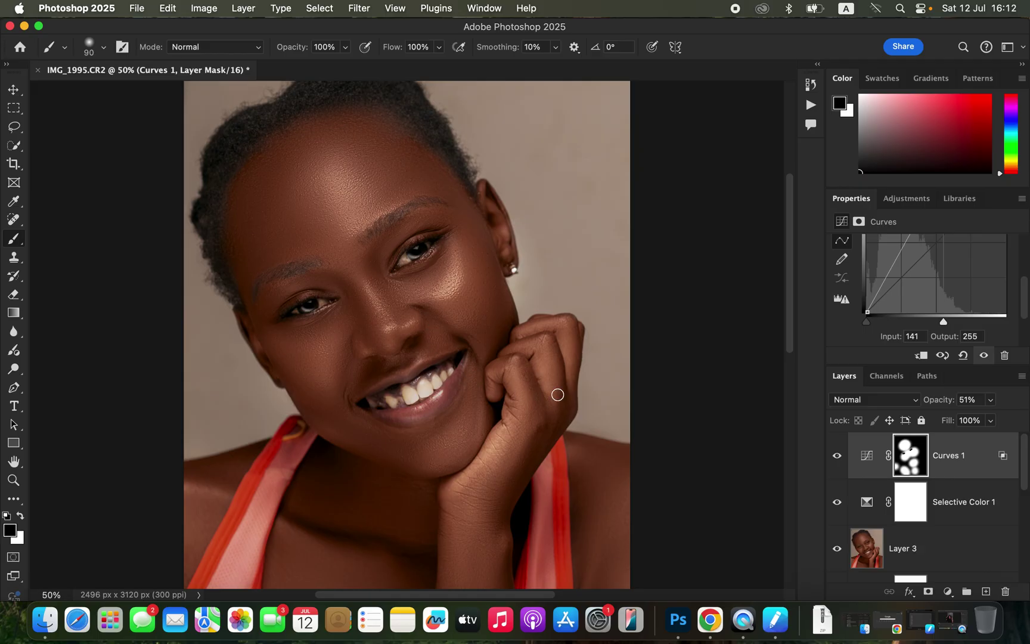
pyautogui.press('super+minus')
pyautogui.press('super+equal')
# Step: Add a Hue/Saturation layer targeting Reds with Lightness set to -5
pyautogui.click(947, 592)
pyautogui.click(964, 459)
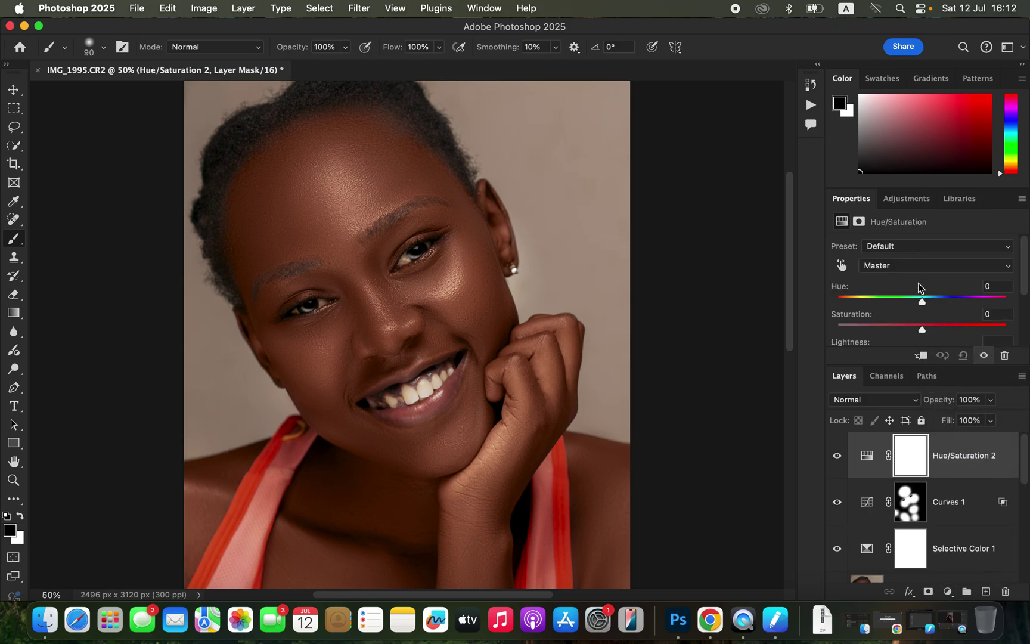
pyautogui.click(918, 268)
pyautogui.click(920, 280)
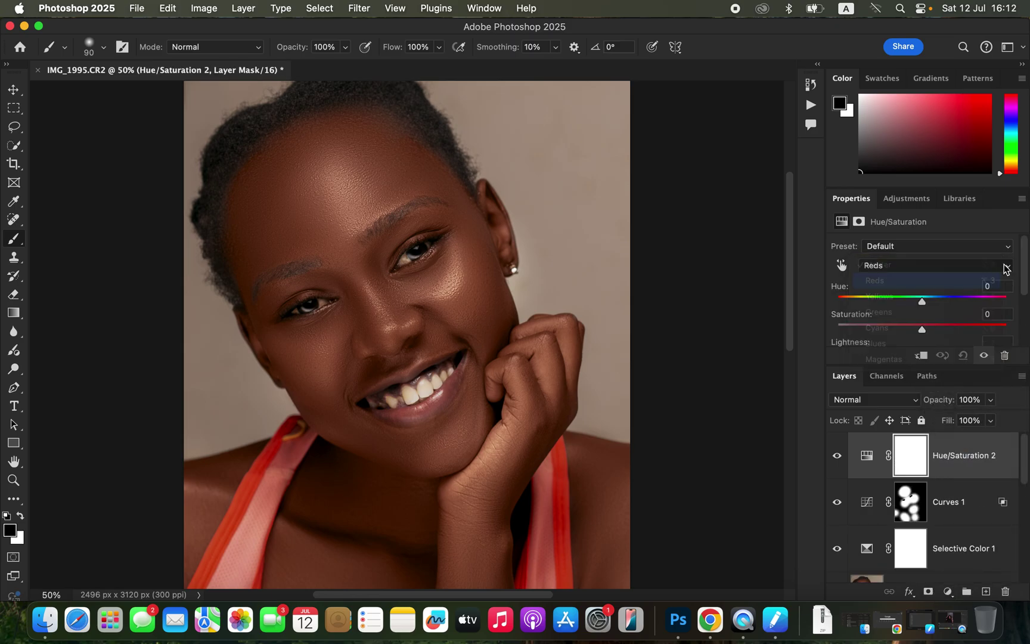
pyautogui.moveTo(1023, 270); pyautogui.dragTo(1003, 318)
pyautogui.moveTo(913, 277); pyautogui.dragTo(919, 272)
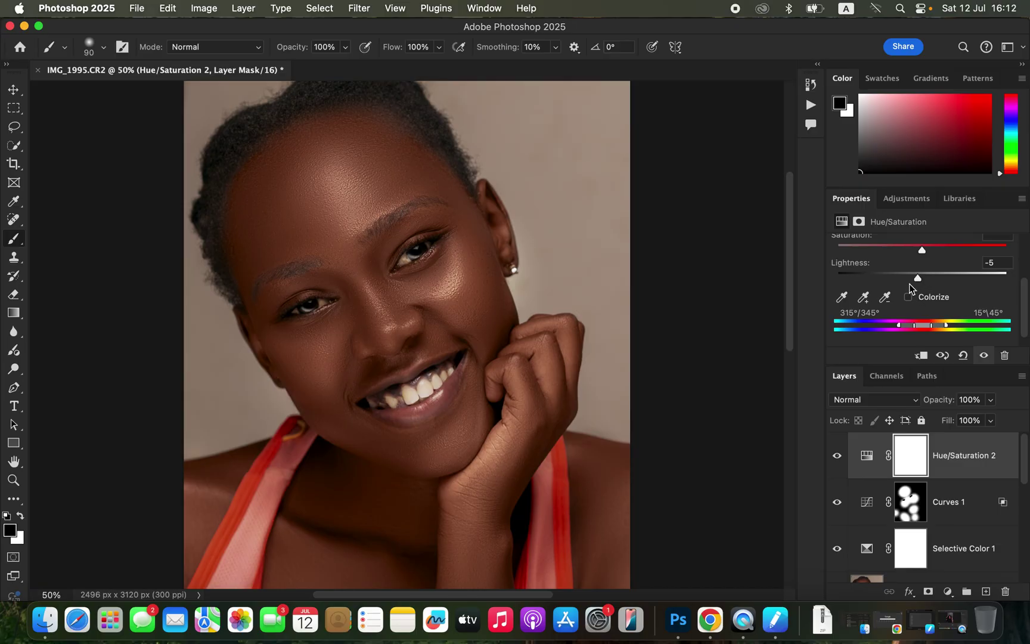
pyautogui.moveTo(1025, 480); pyautogui.dragTo(1023, 569)
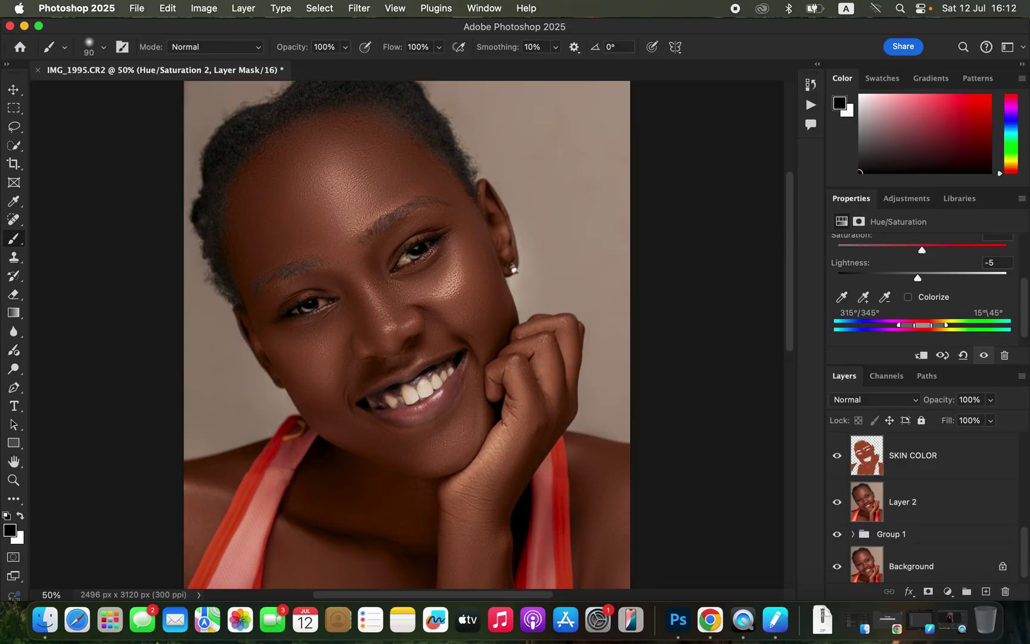
pyautogui.keyDown('alt'); pyautogui.click(837, 570); pyautogui.keyUp('alt')
pyautogui.keyDown('alt'); pyautogui.click(837, 569); pyautogui.keyUp('alt')
pyautogui.keyDown('alt'); pyautogui.click(837, 570); pyautogui.keyUp('alt')
pyautogui.keyDown('alt'); pyautogui.click(837, 569); pyautogui.keyUp('alt')
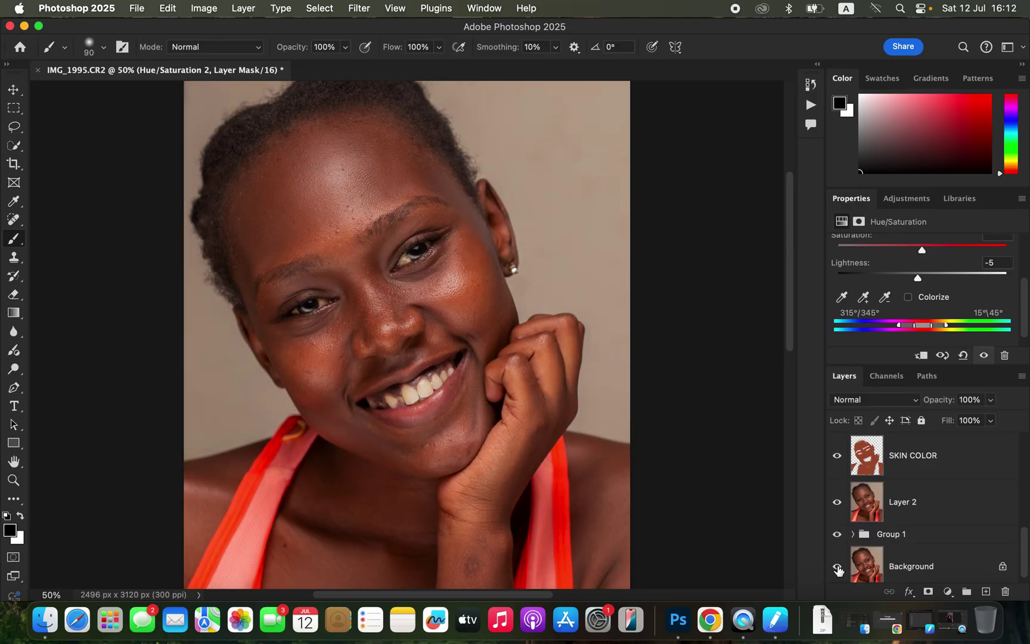
pyautogui.keyDown('alt'); pyautogui.click(837, 569); pyautogui.keyUp('alt')
pyautogui.keyDown('alt'); pyautogui.click(837, 569); pyautogui.keyUp('alt')
pyautogui.keyDown('alt'); pyautogui.click(838, 569); pyautogui.keyUp('alt')
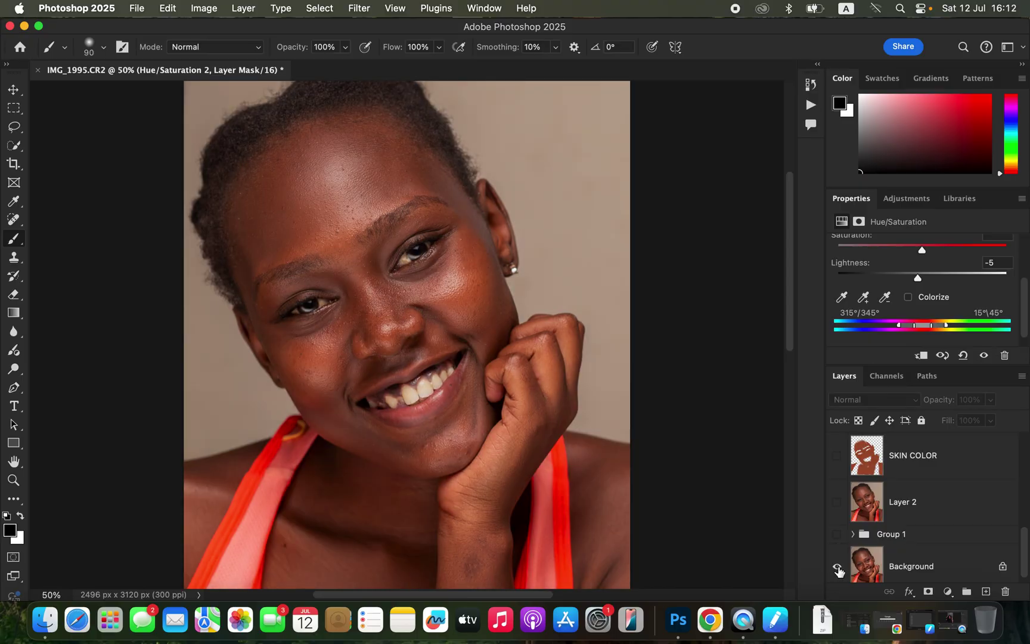
pyautogui.keyDown('alt'); pyautogui.click(837, 570); pyautogui.keyUp('alt')
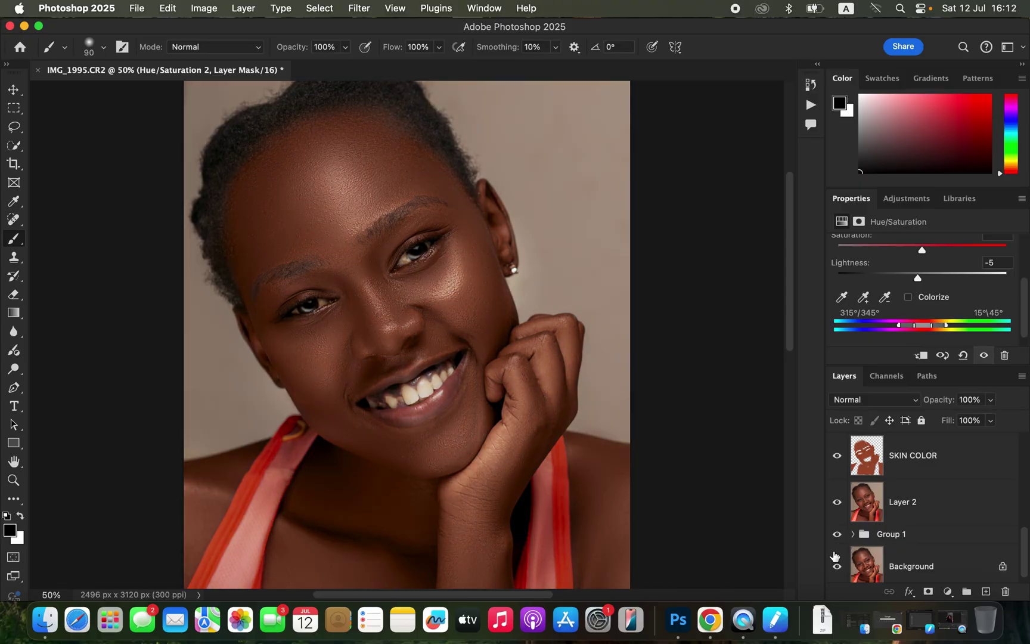